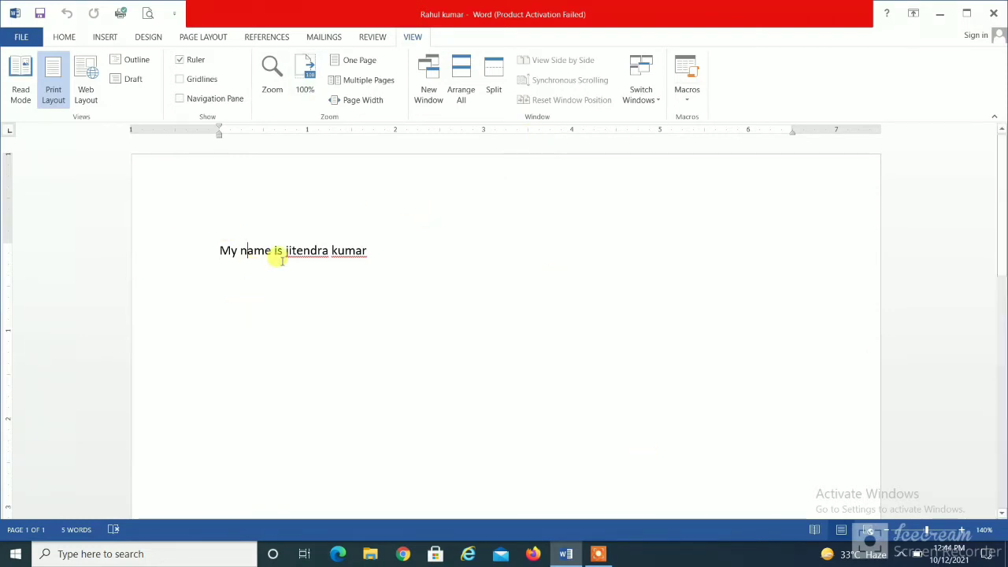
- Open the Envelopes dialog from the Mailings tab, showing the prefilled return address
drag(219, 250, 350, 244)
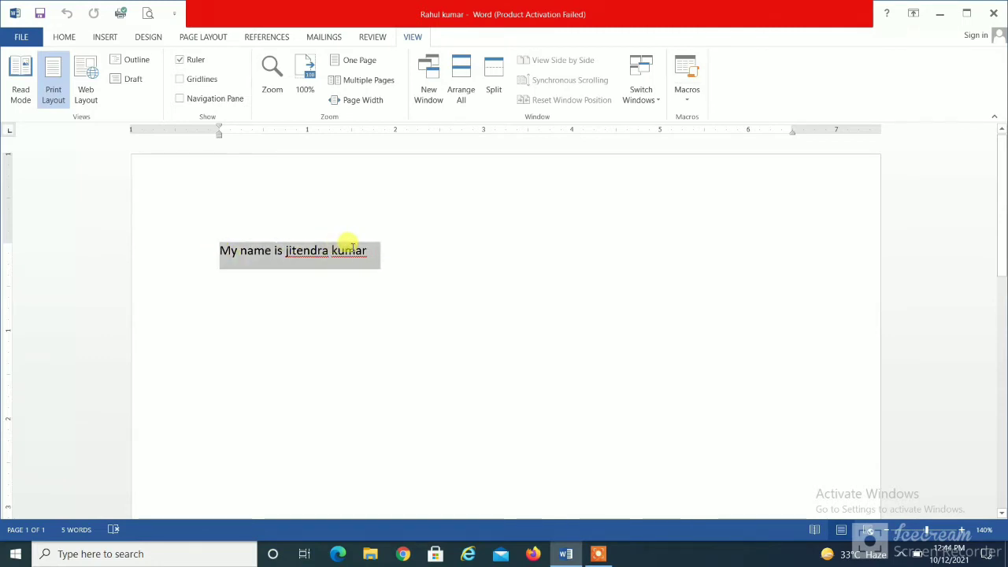
click(351, 289)
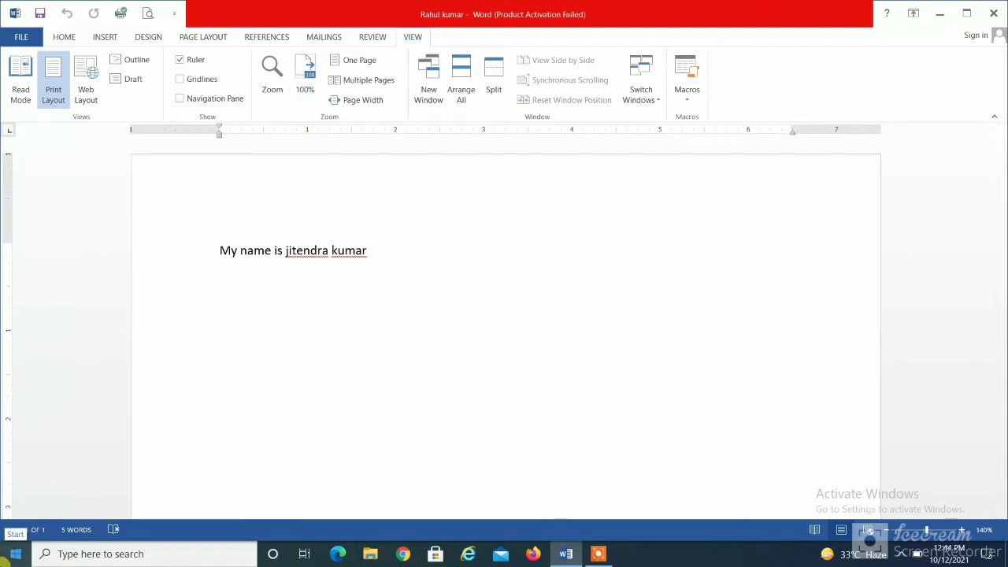
click(329, 38)
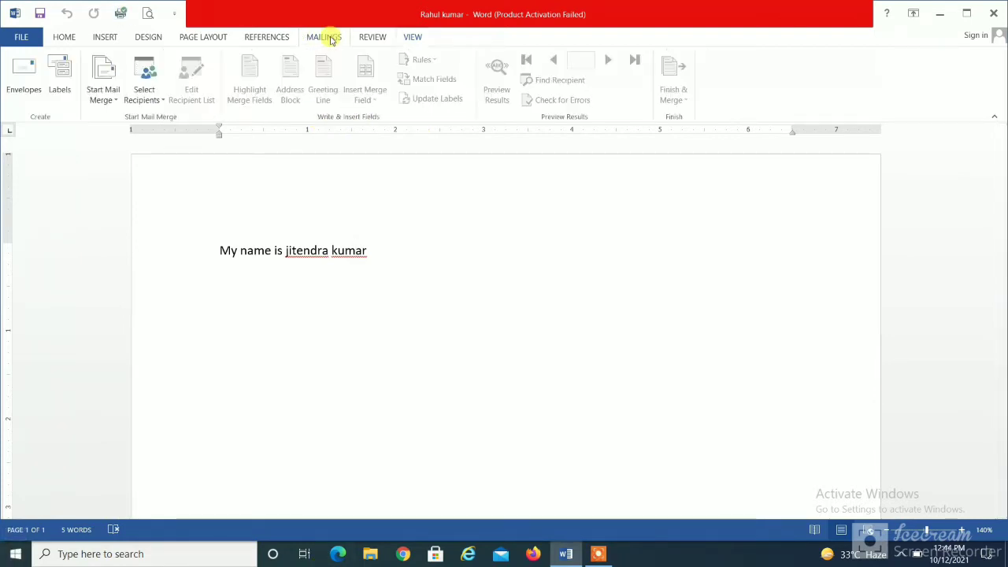
click(600, 554)
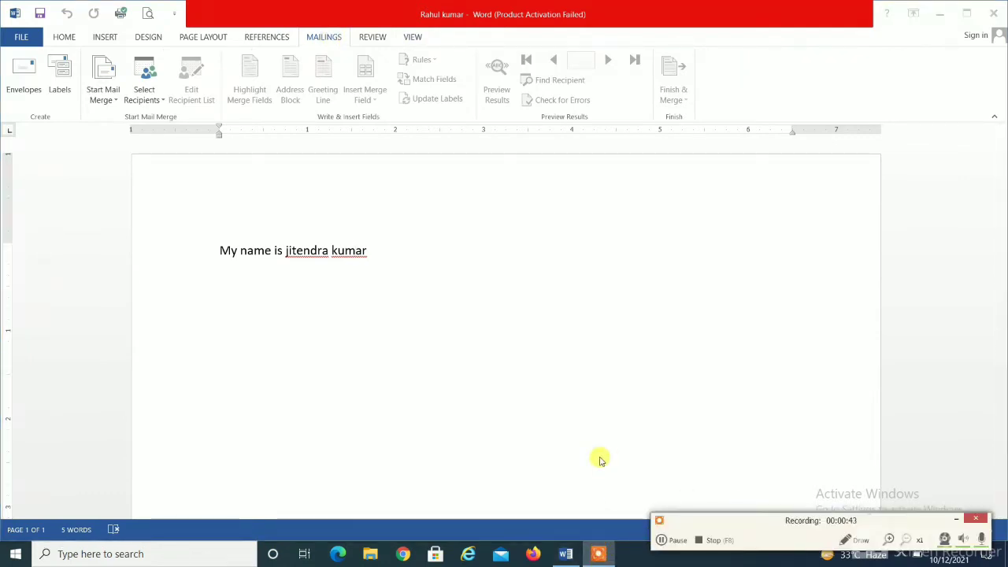
click(32, 87)
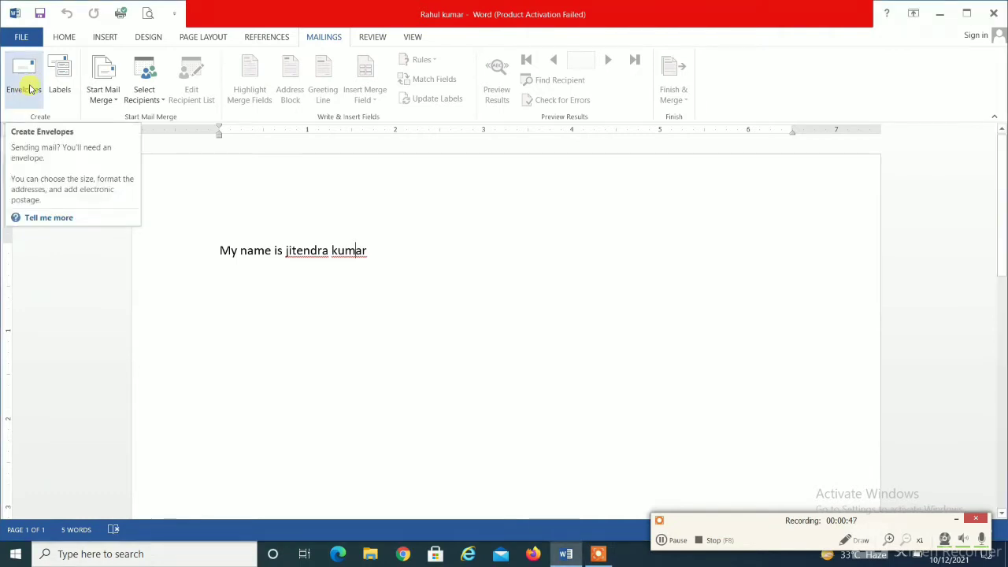
click(29, 89)
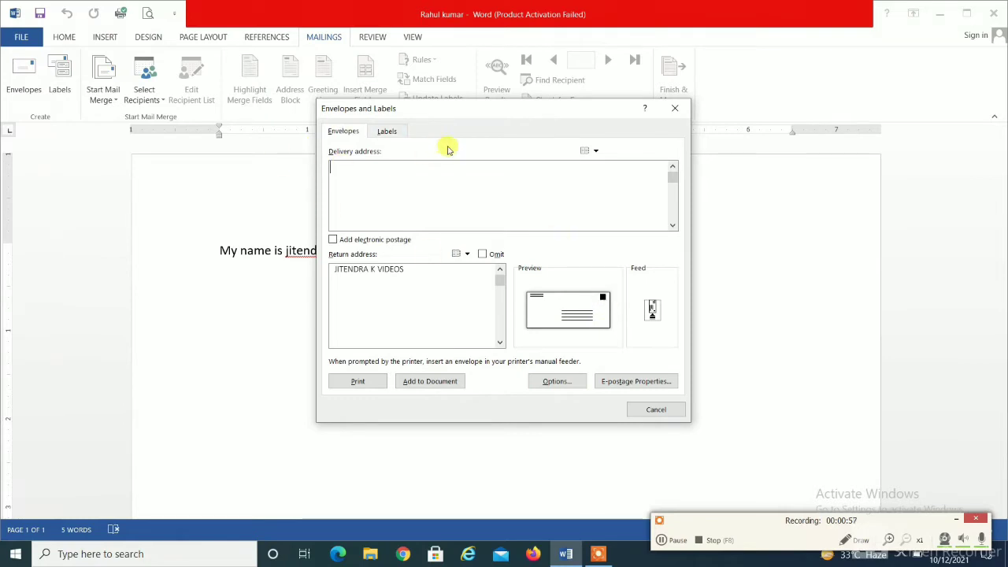
click(386, 130)
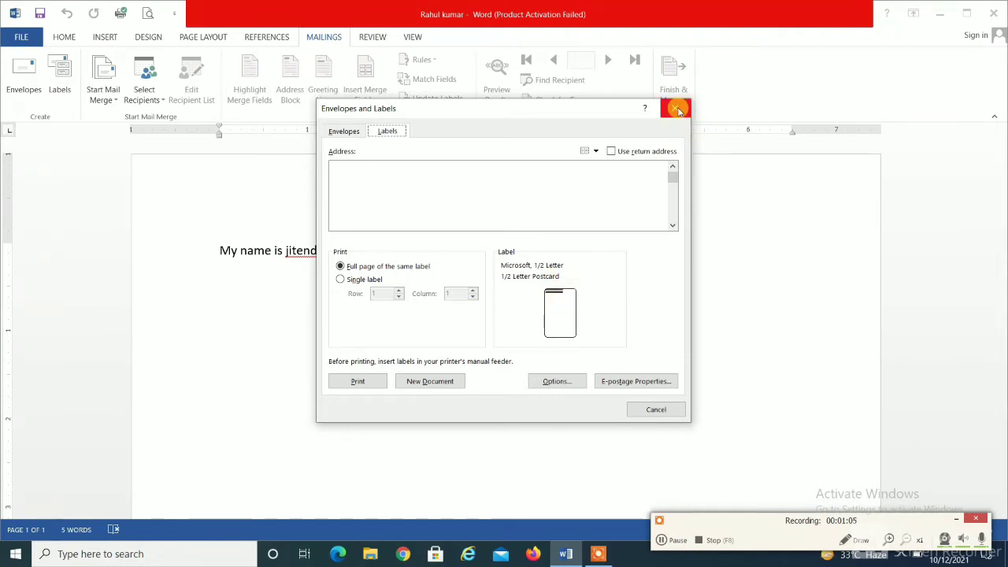
click(377, 168)
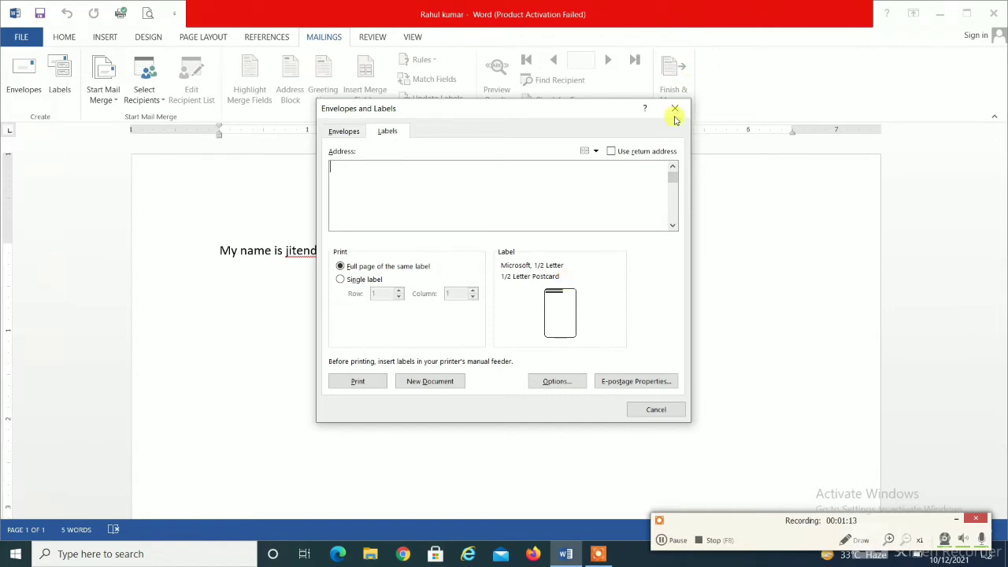
click(344, 132)
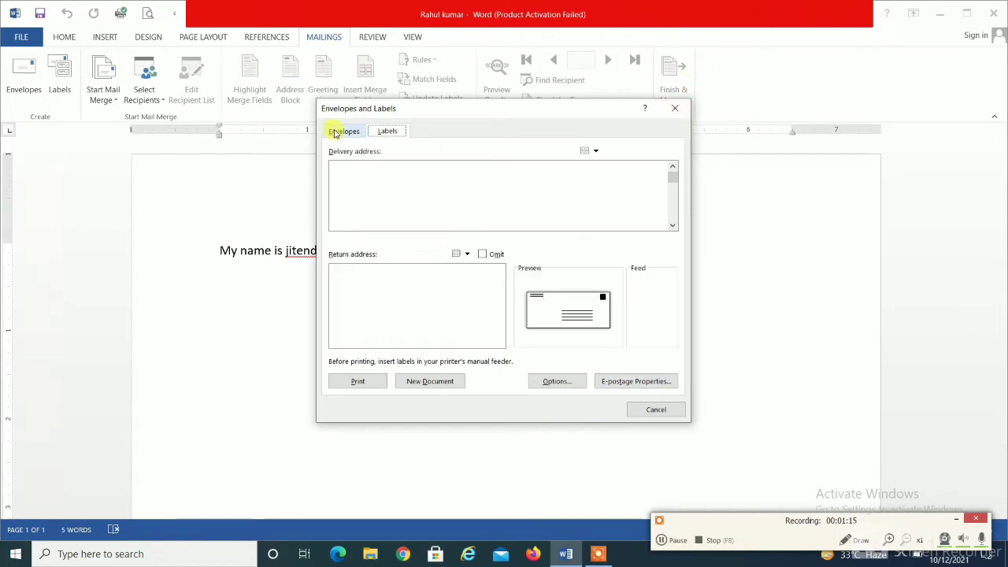
drag(402, 269, 276, 251)
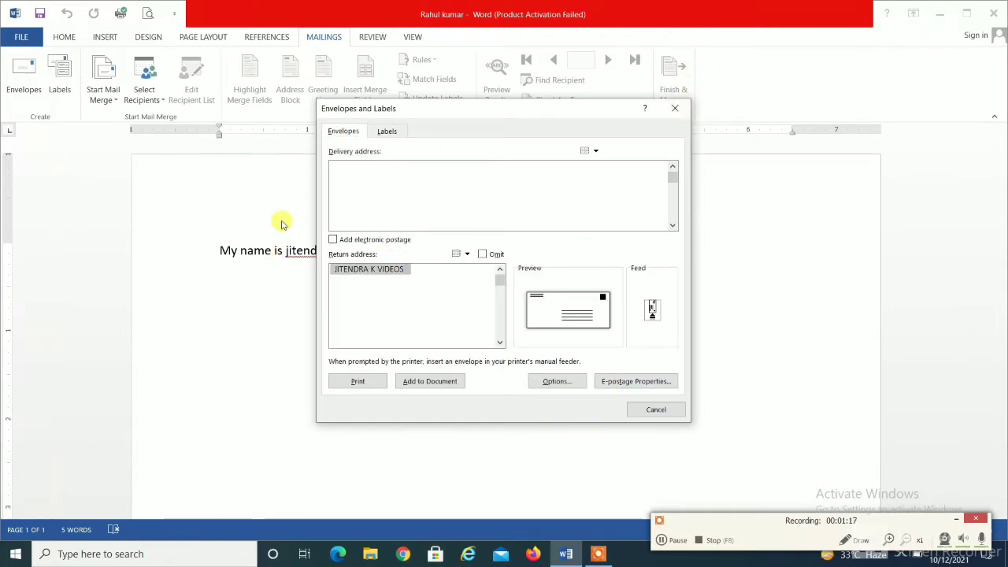
- Enter the three-line delivery address and add the envelope page to the document
click(425, 267)
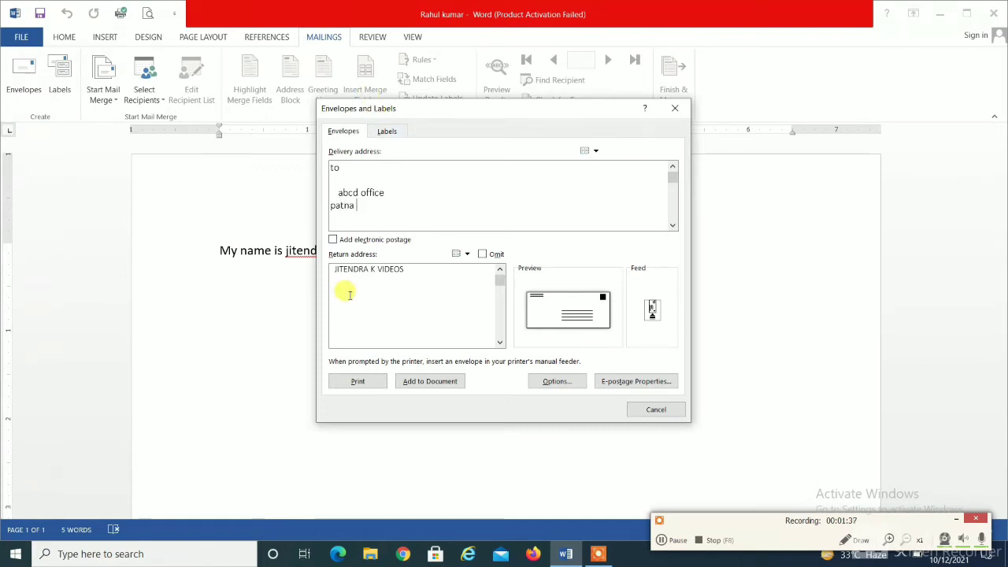
click(412, 270)
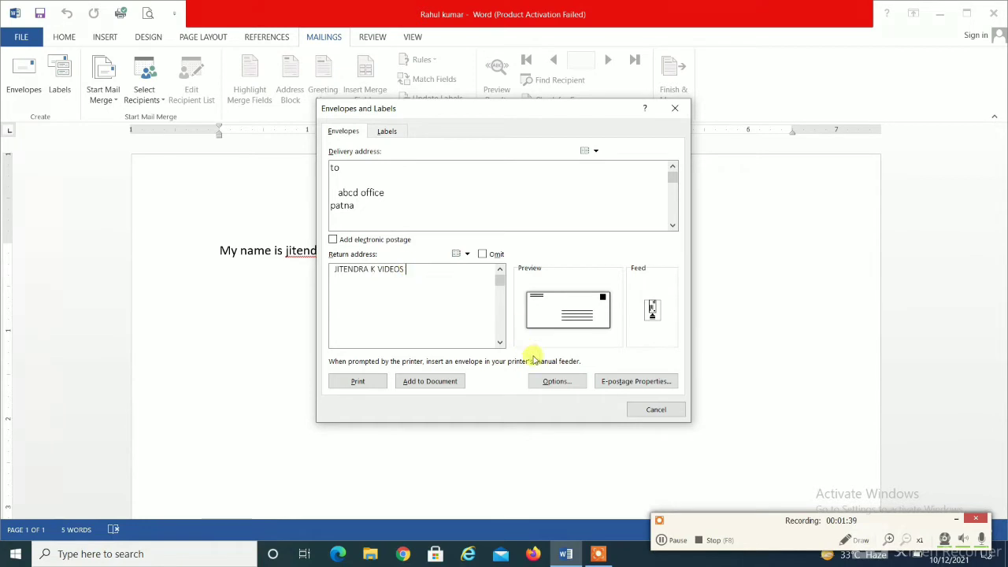
click(433, 382)
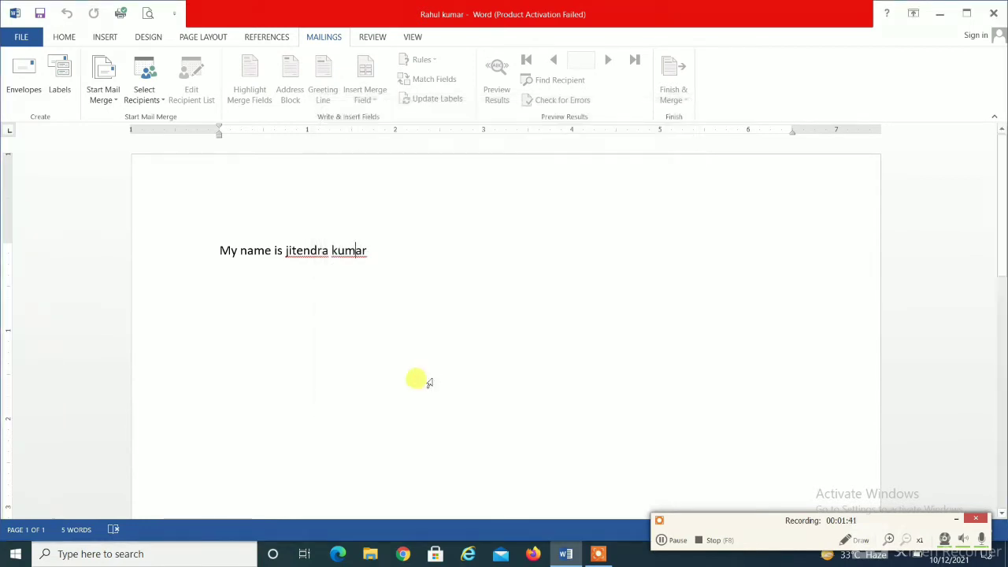
- Preview the No 10 landscape envelope page, then return to the document
click(150, 13)
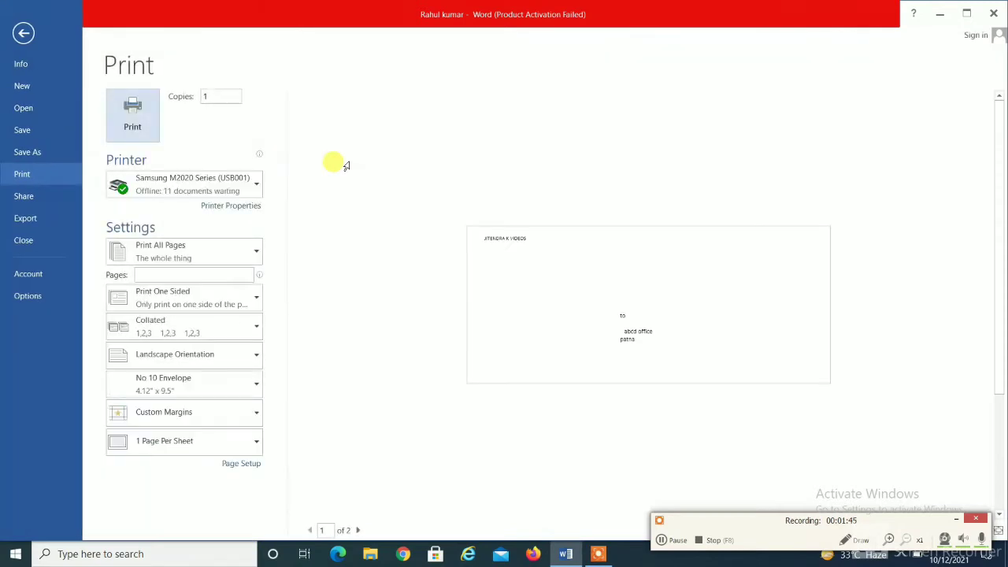
click(23, 32)
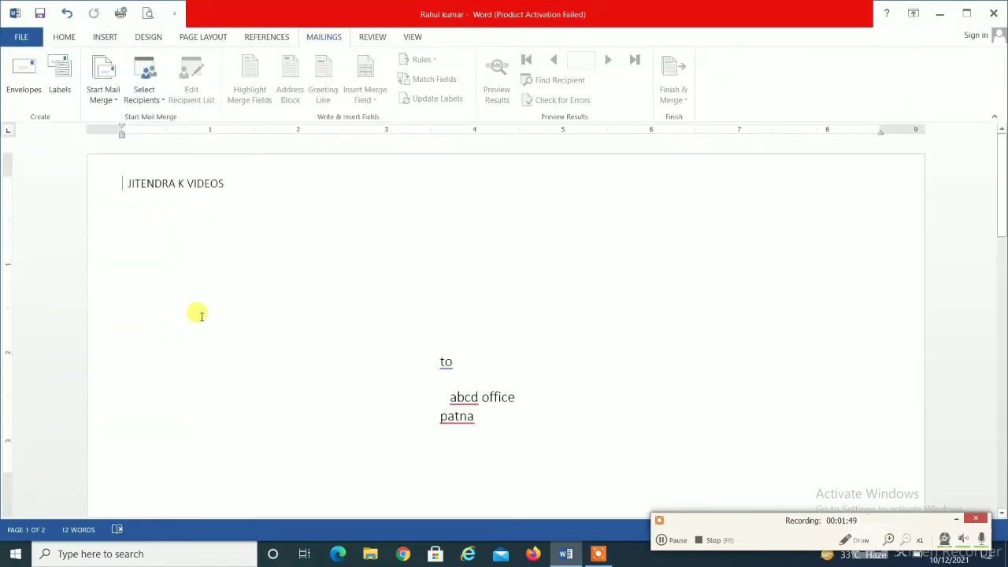
- Generate a new labels document repeating the envelope's delivery address
click(60, 85)
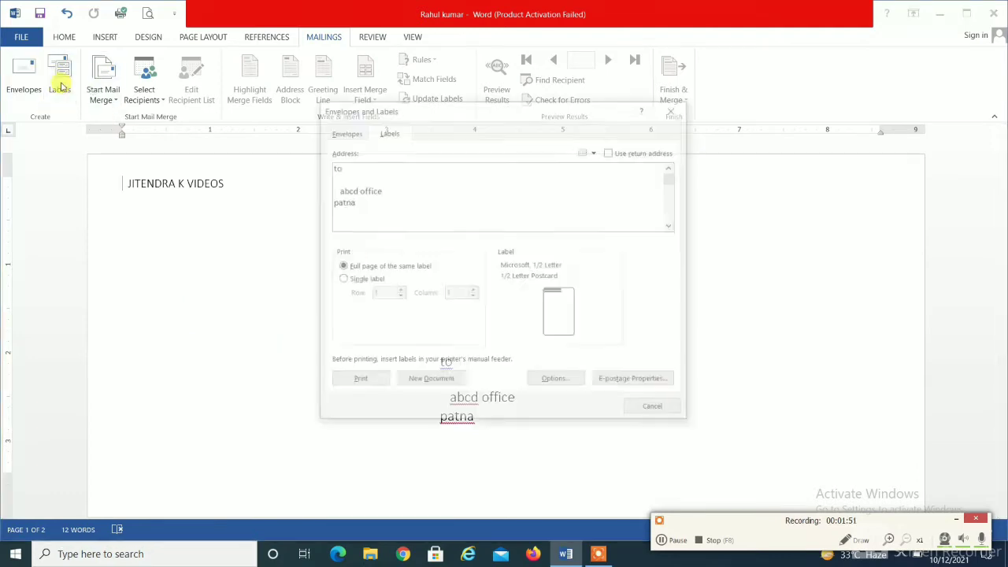
click(400, 212)
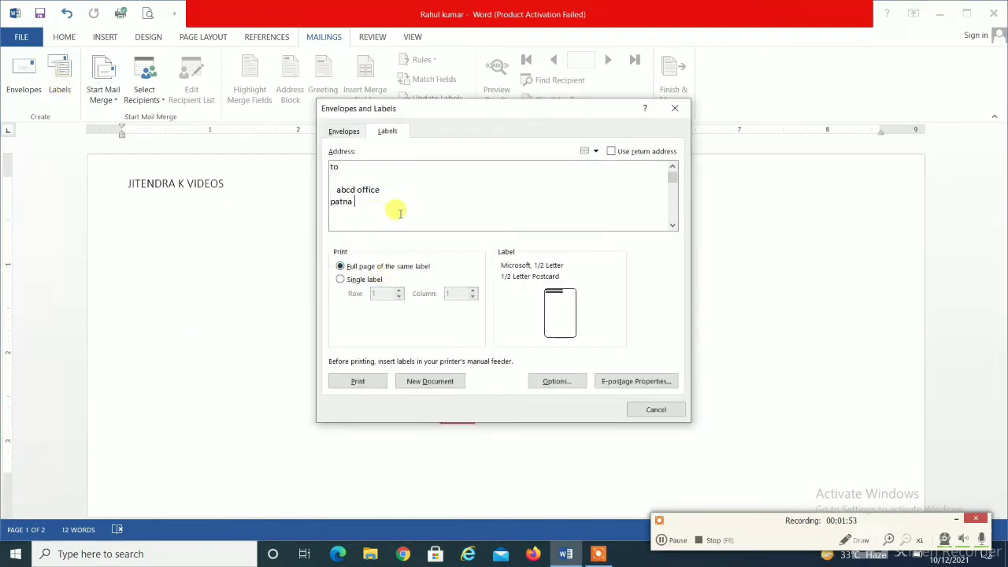
click(443, 383)
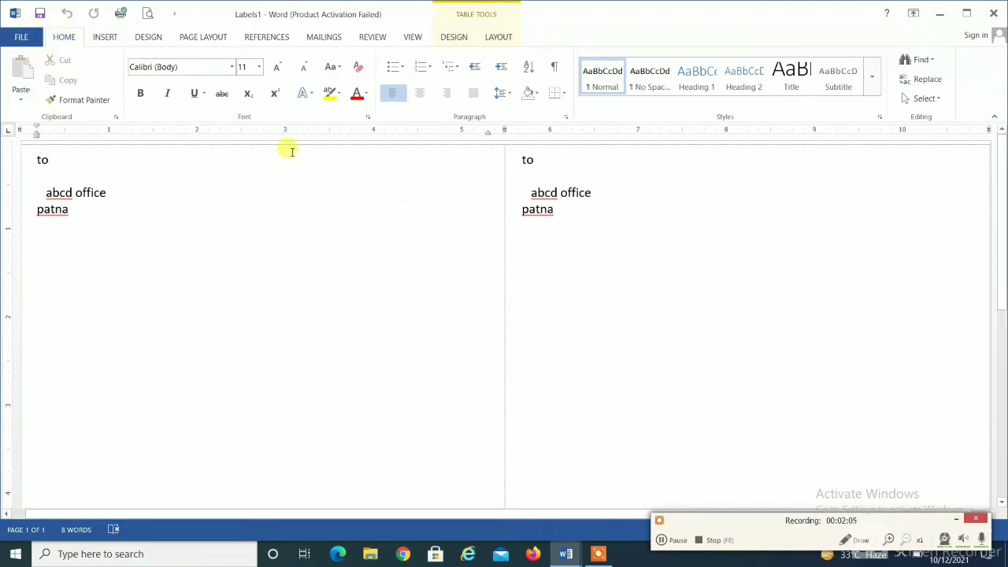
- Close the Labels1 document without saving it
key(ctrl+z)
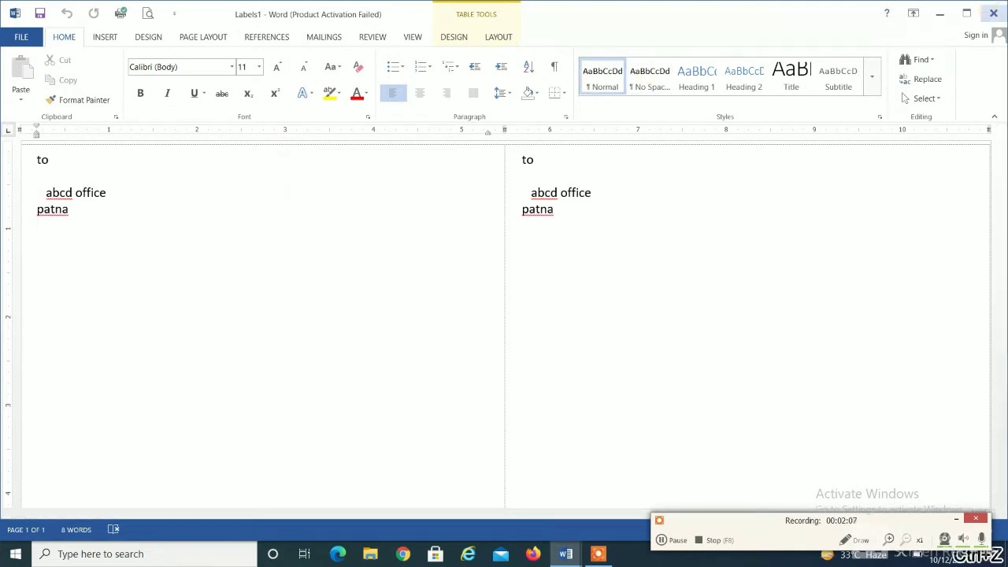
click(994, 13)
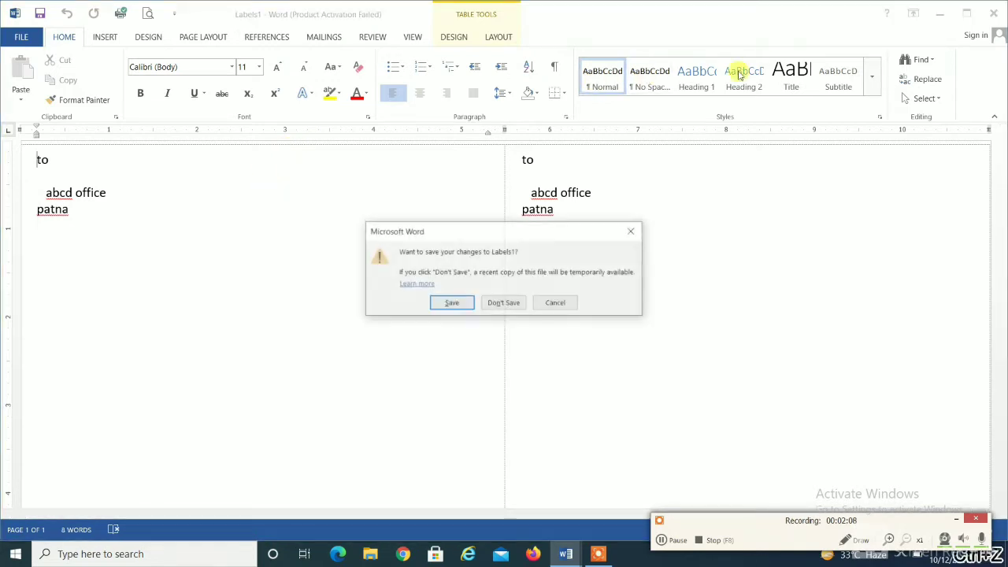
click(491, 303)
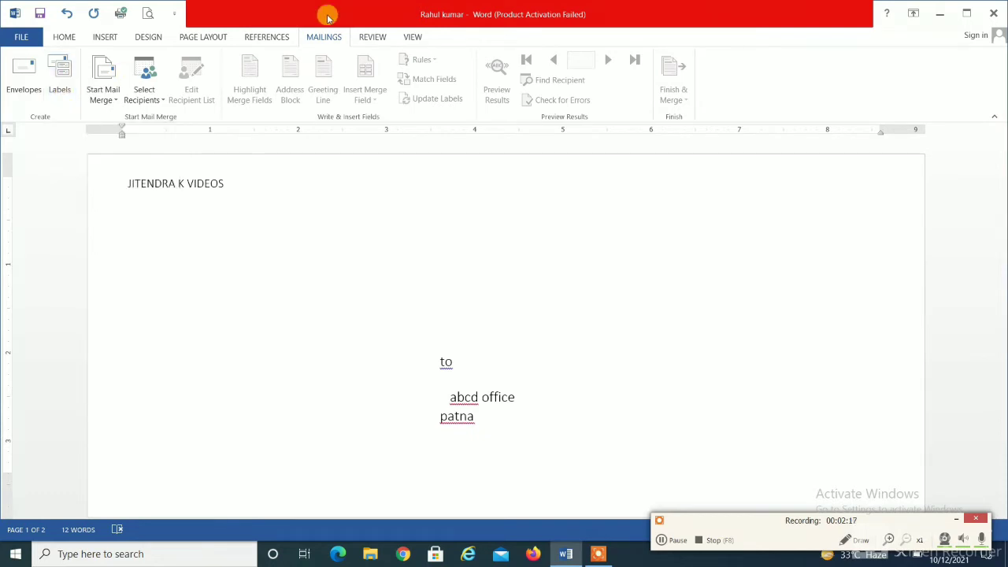
- Select the return address text and paste it several times, undoing the last paste
click(377, 42)
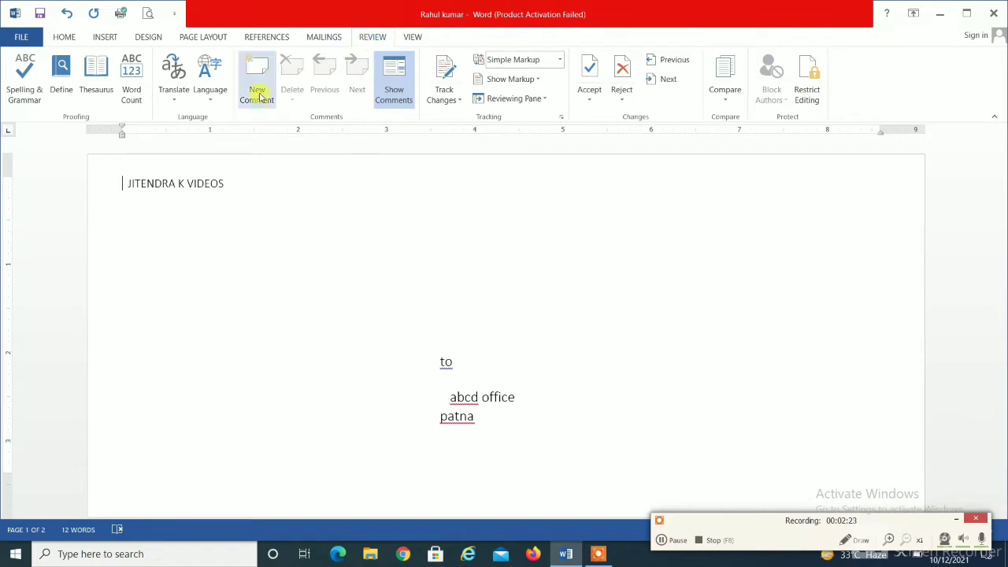
drag(229, 186, 122, 172)
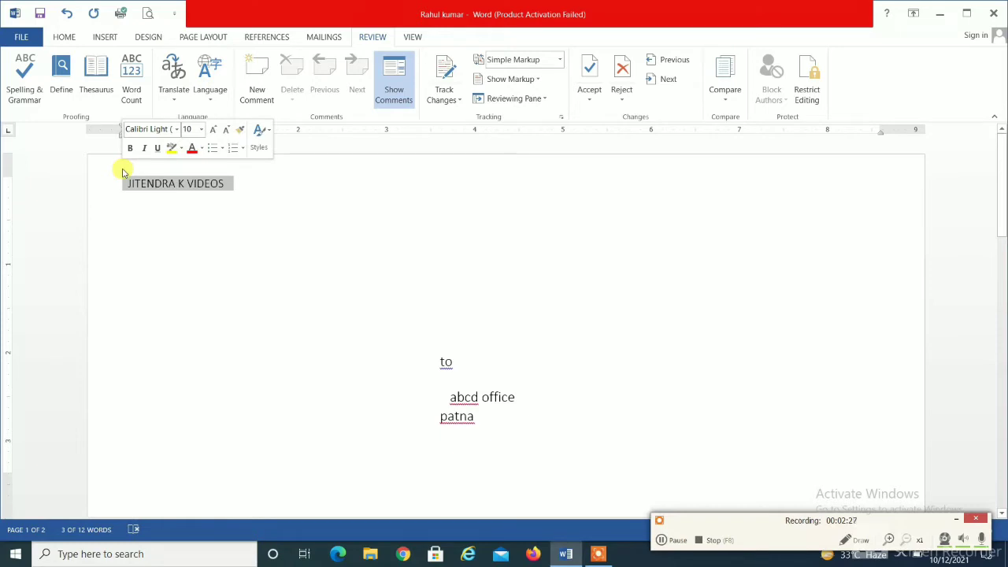
key(ctrl+a)
click(235, 186)
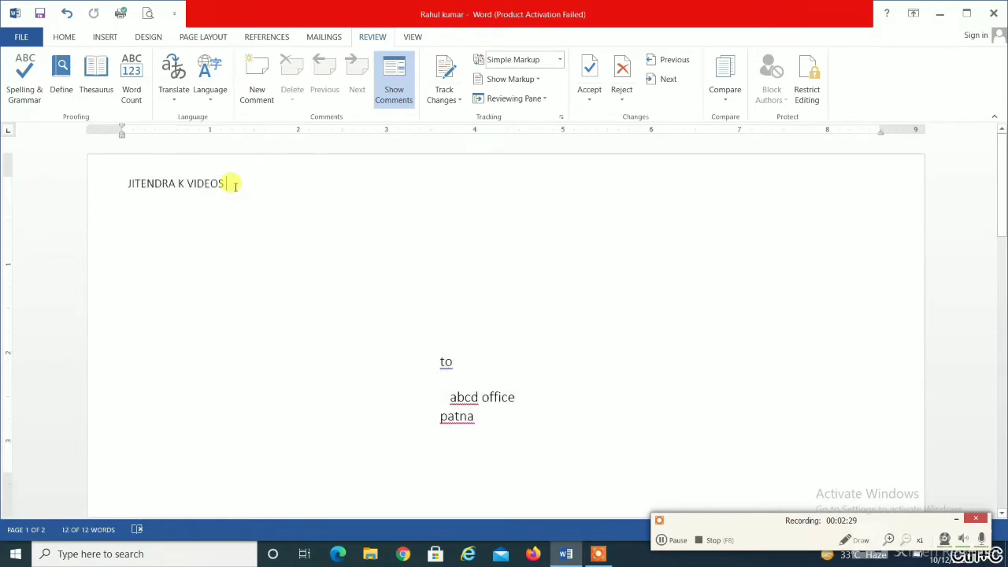
text(My name is jitendra kumar)
scroll(234, 185, down, 5)
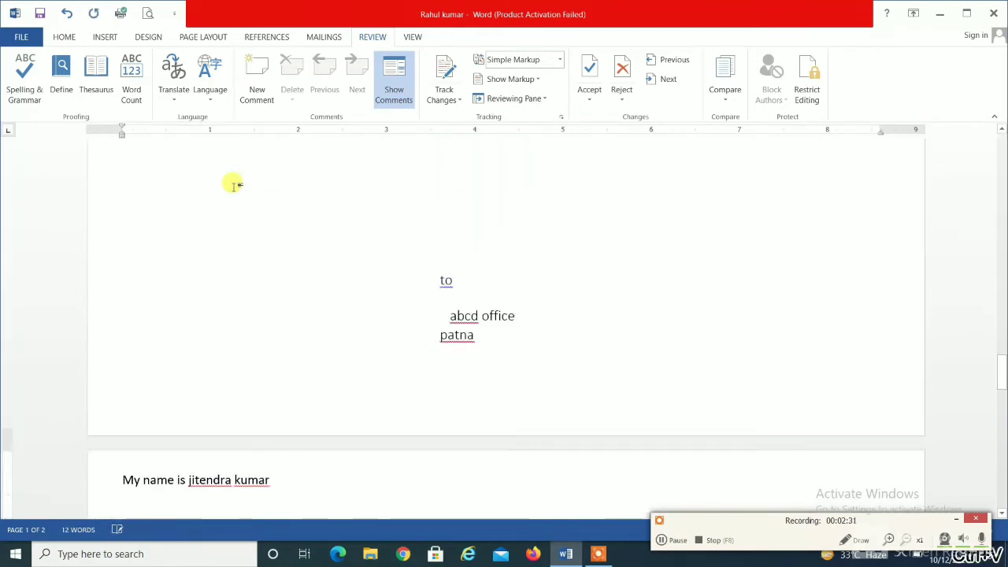
key(ctrl+v)
key(ctrl+v)
key(ctrl+v)
key(ctrl+v)
key(ctrl+v)
key(ctrl+v)
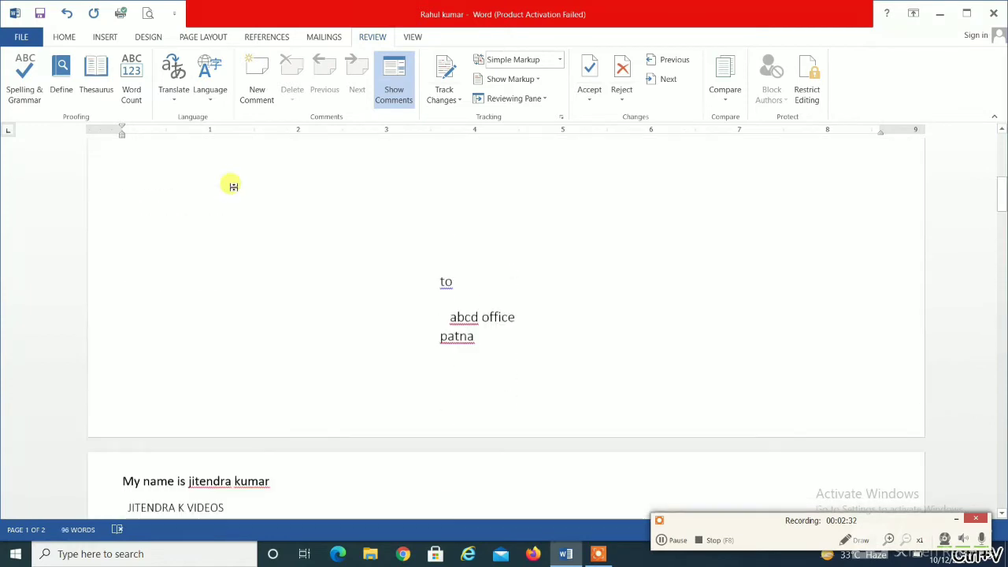
key(ctrl+v)
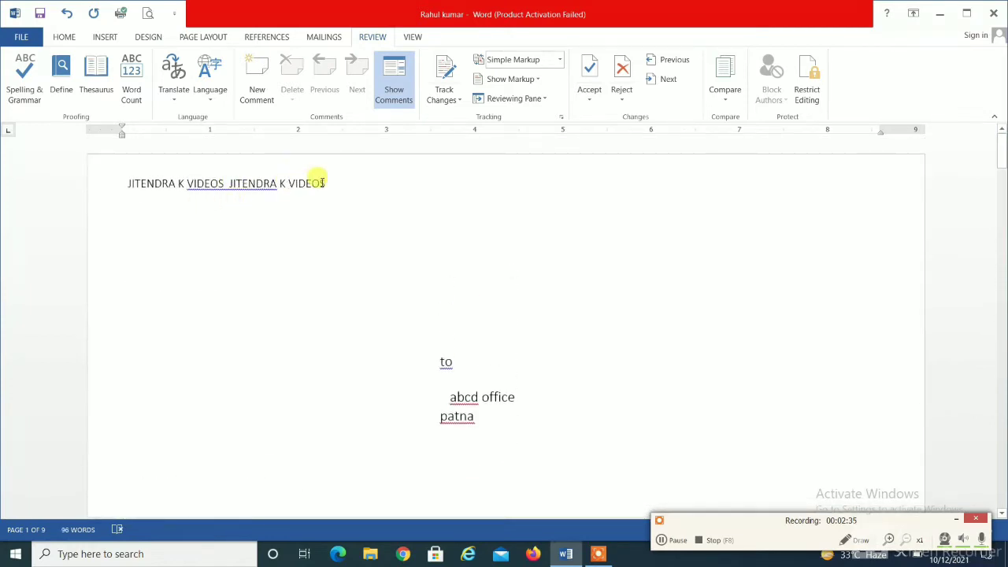
key(ctrl+v)
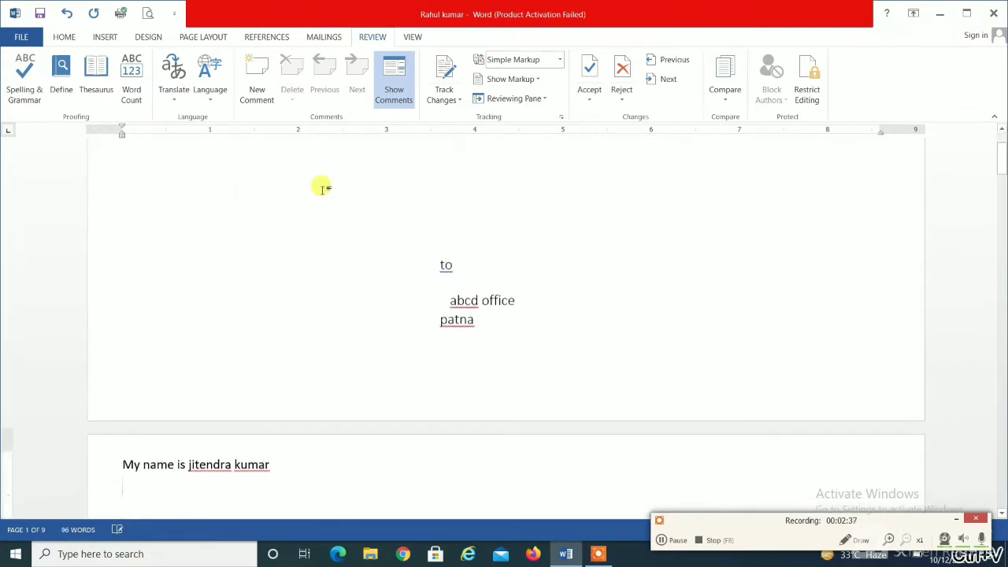
key(ctrl+z)
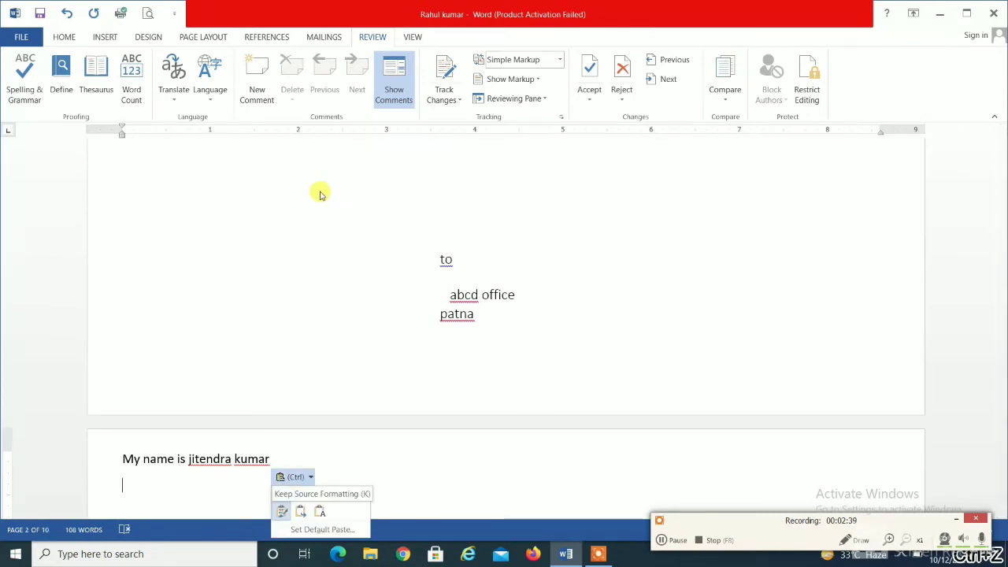
- Close the document without saving, exit Word, and reopen the file from the desktop
click(994, 14)
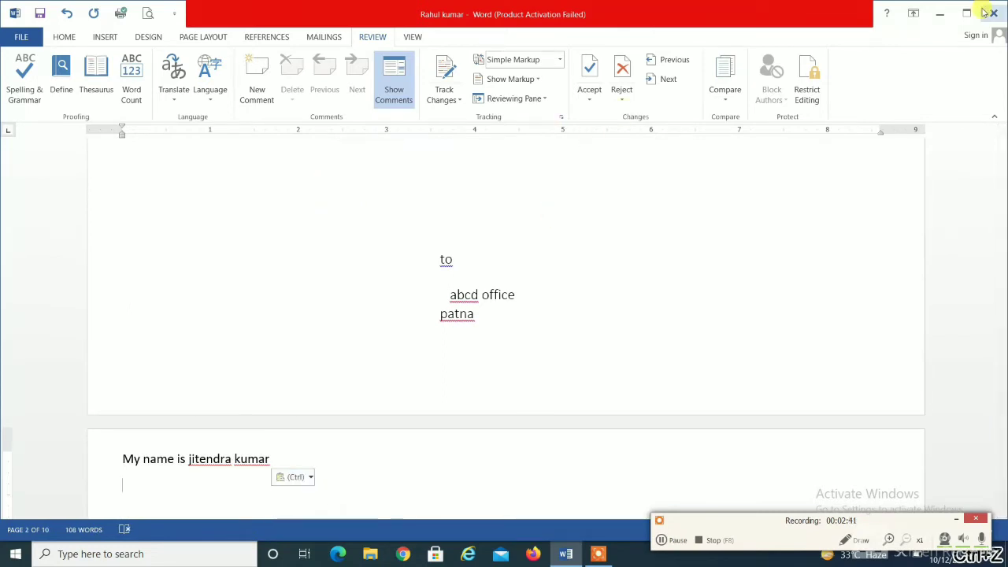
click(512, 304)
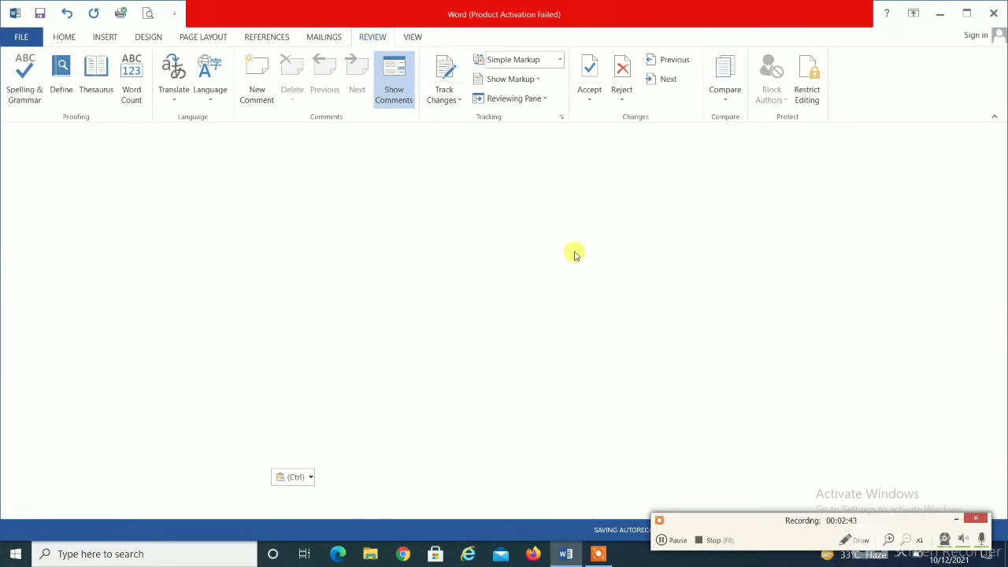
click(986, 22)
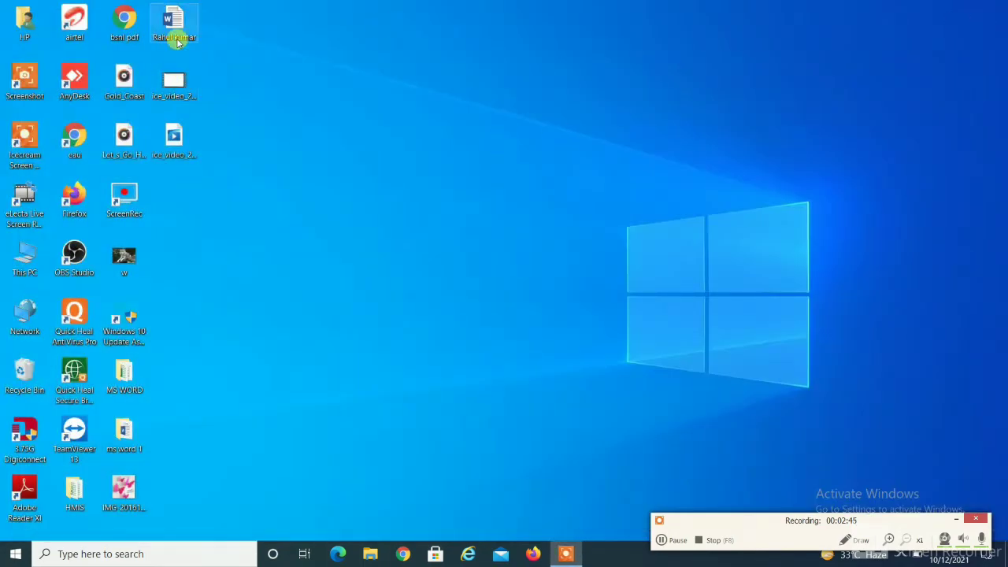
double_click(177, 24)
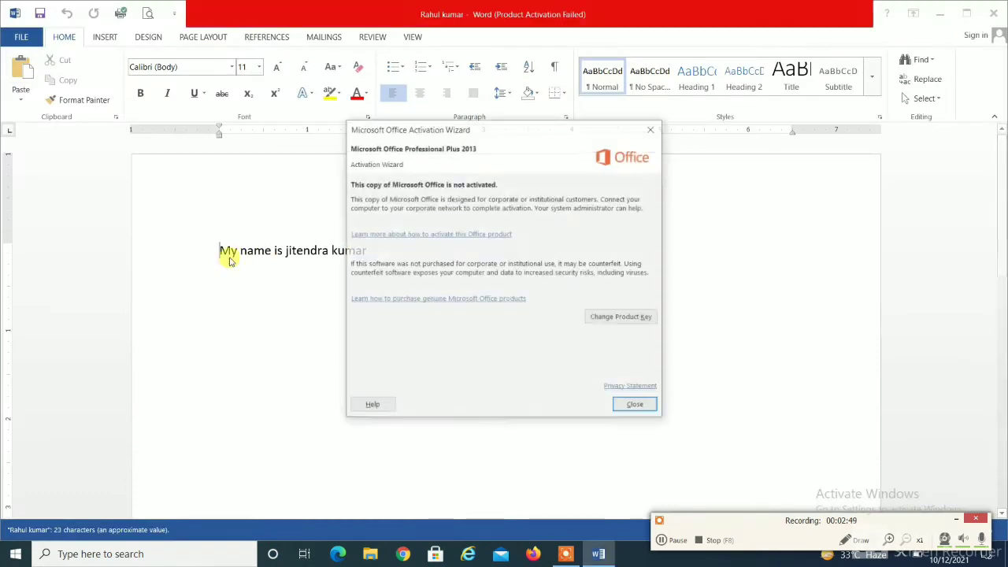
- Dismiss the activation notice and copy-paste the name sentence into eight identical lines
click(637, 406)
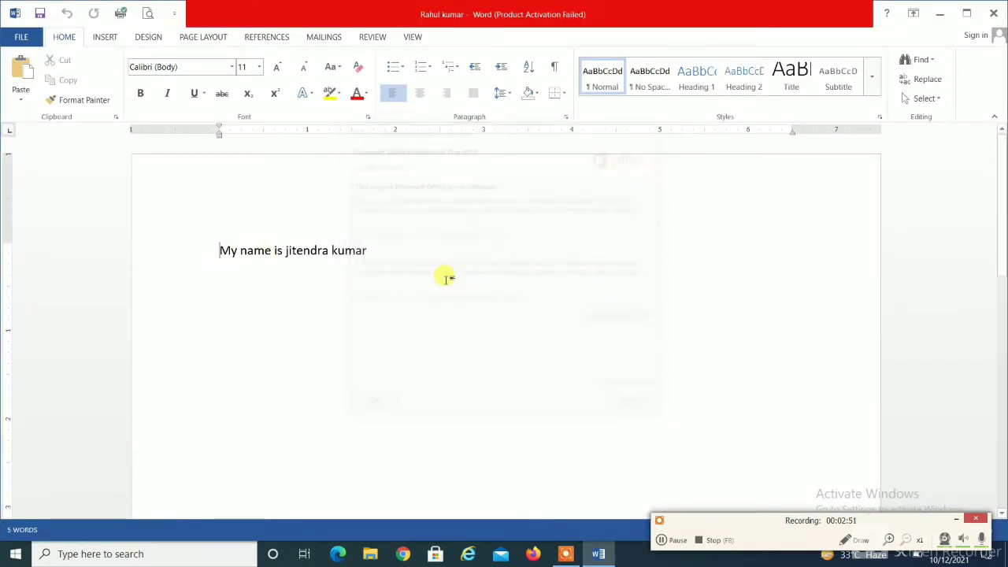
drag(373, 251, 165, 222)
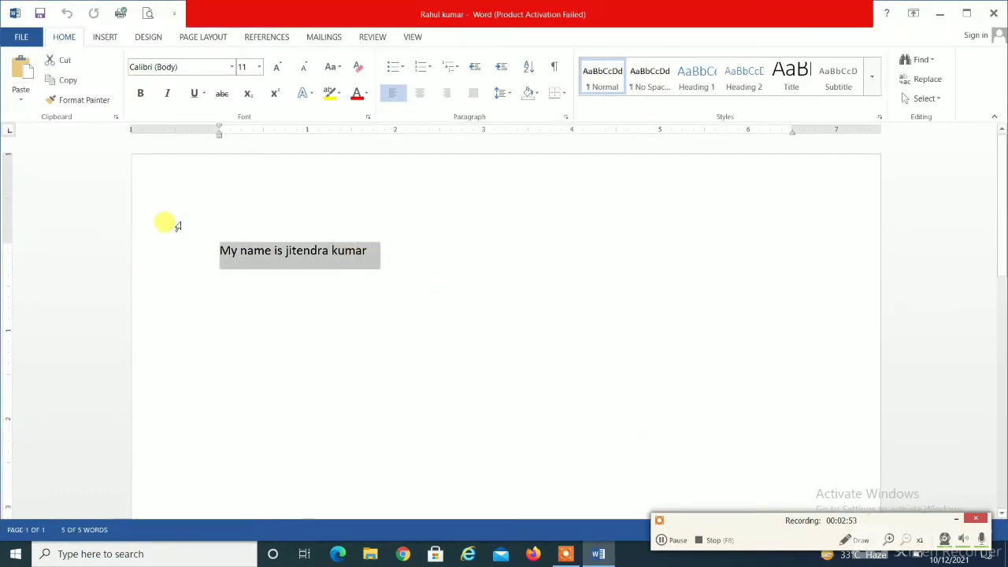
key(ctrl+c)
key(ctrl+v)
key(ctrl+v)
key(ctrl+v)
key(ctrl+v)
key(ctrl+v)
key(ctrl+v)
key(ctrl+v)
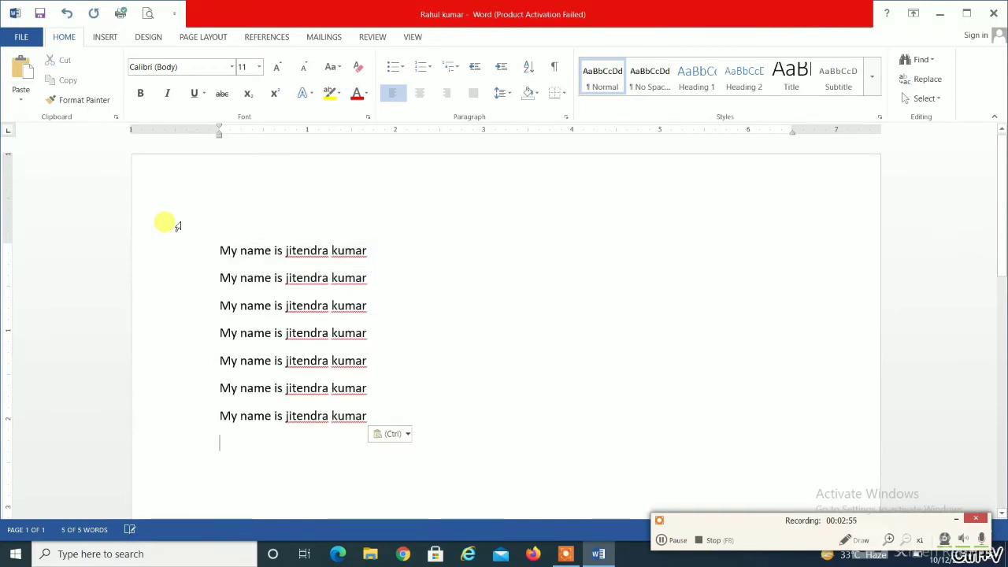
key(ctrl+v)
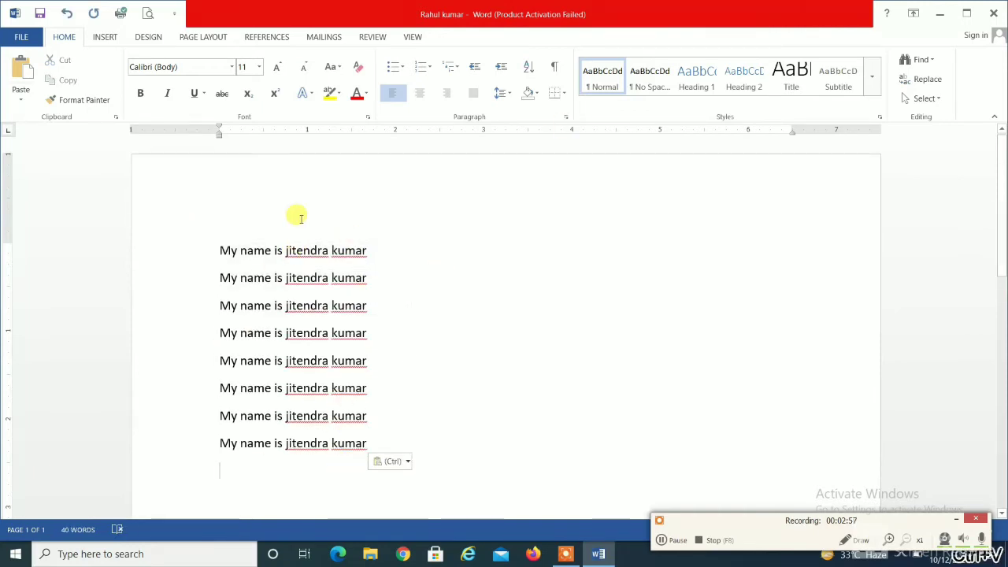
drag(220, 250, 374, 250)
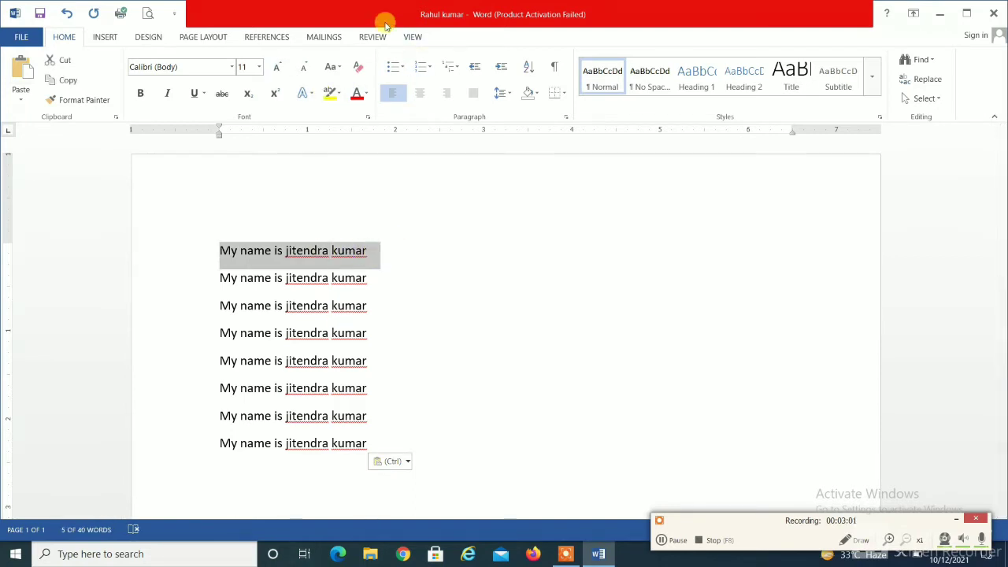
- Insert a Review comment with the text 'Best name' on the first name line
click(367, 37)
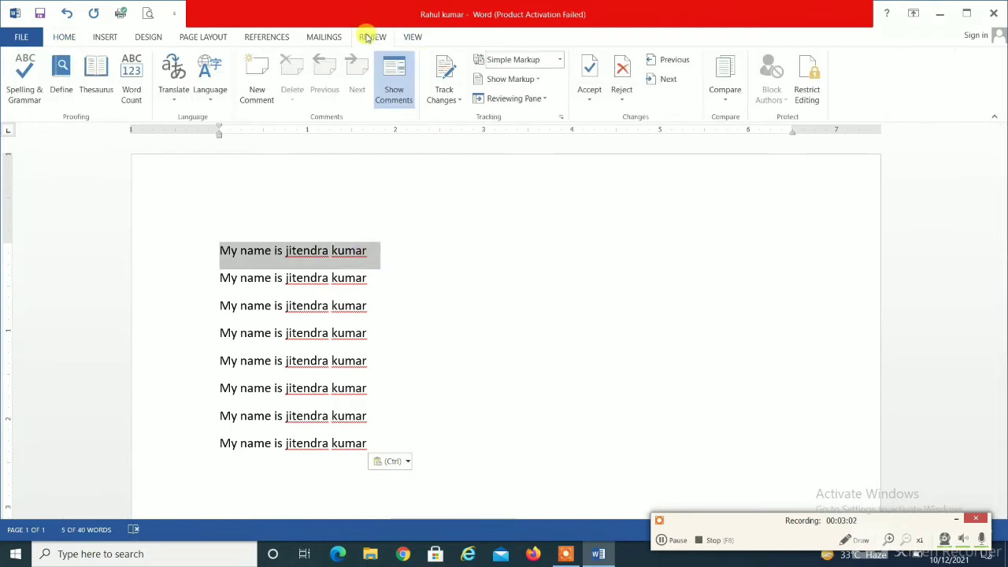
click(269, 100)
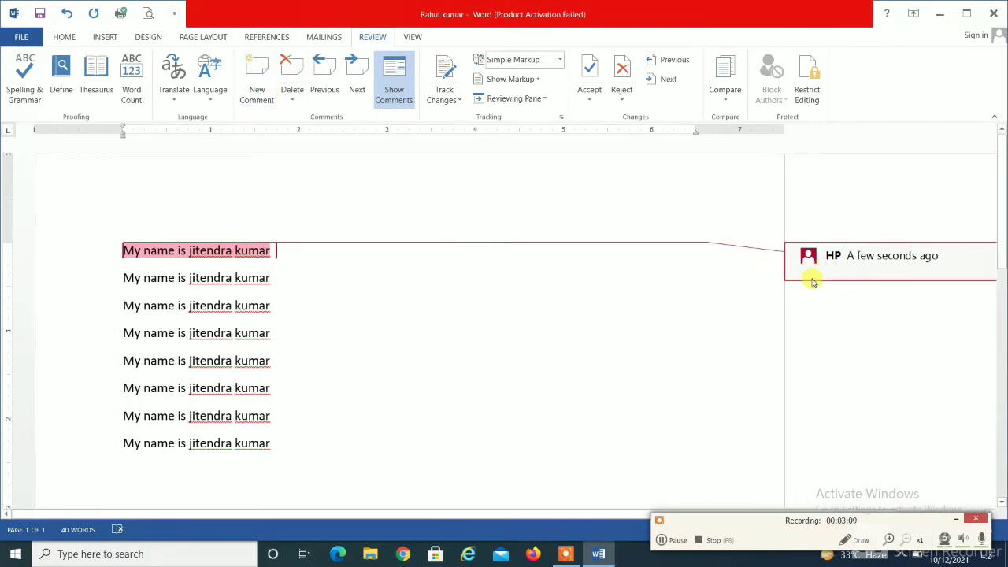
text(best name)
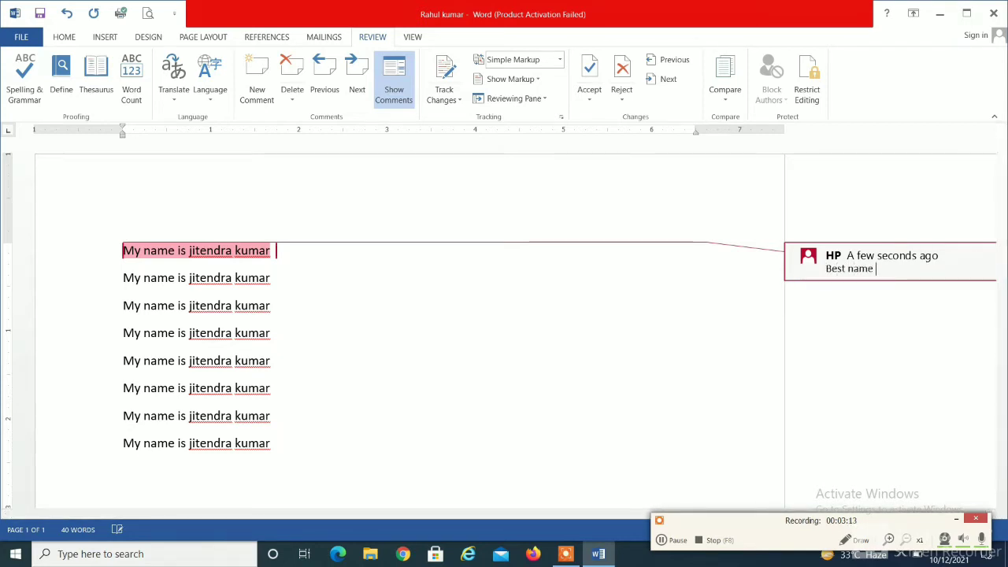
click(624, 330)
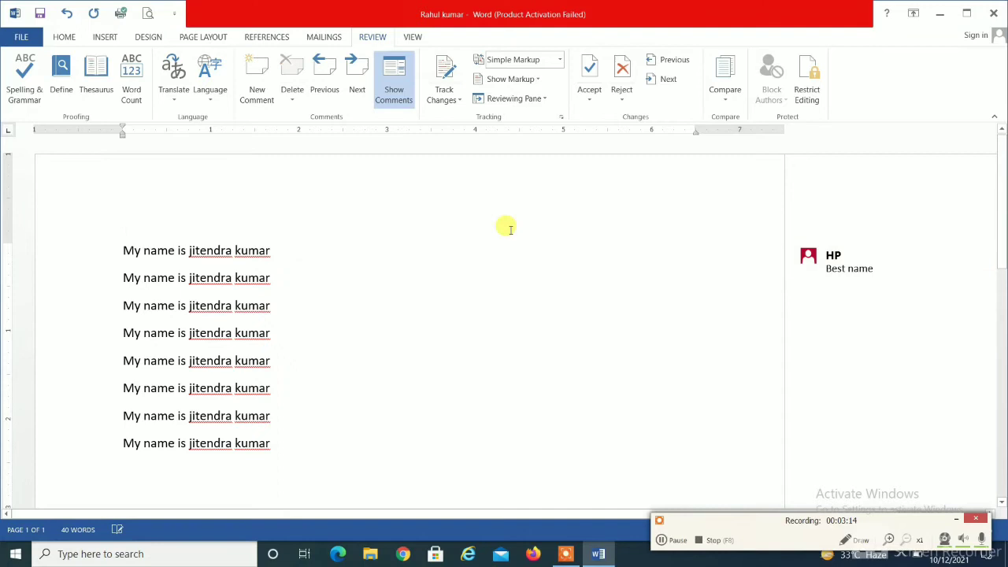
click(147, 14)
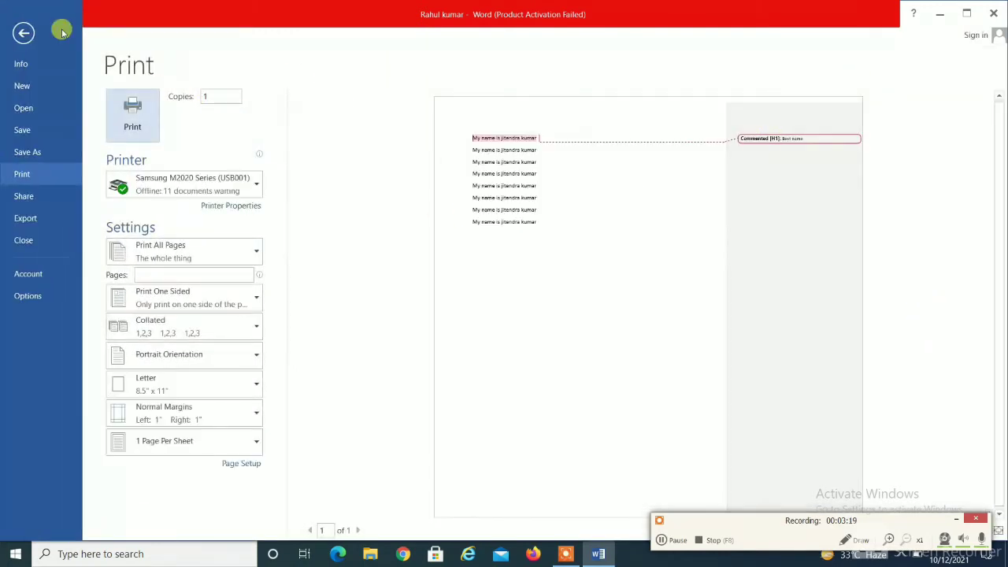
click(23, 33)
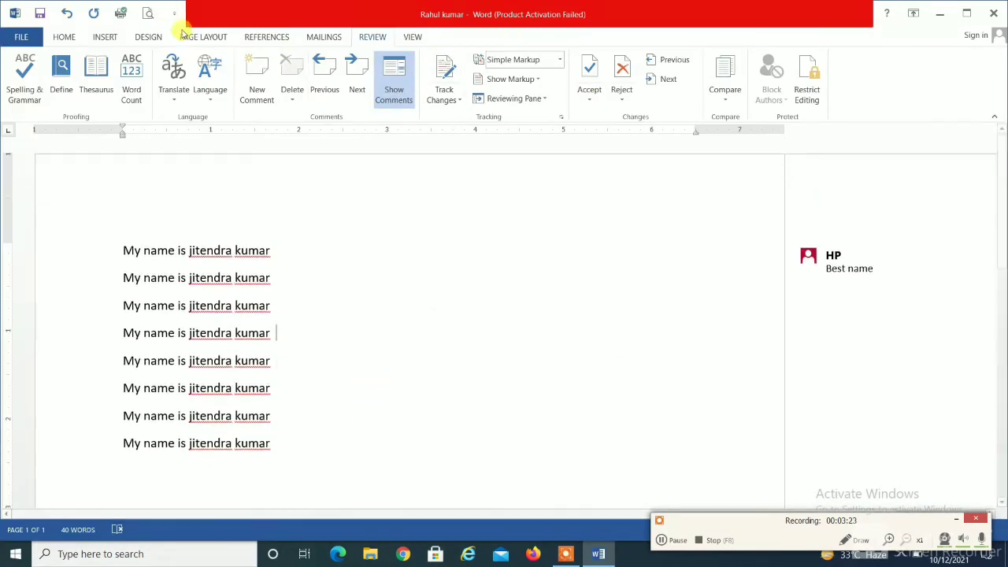
click(148, 14)
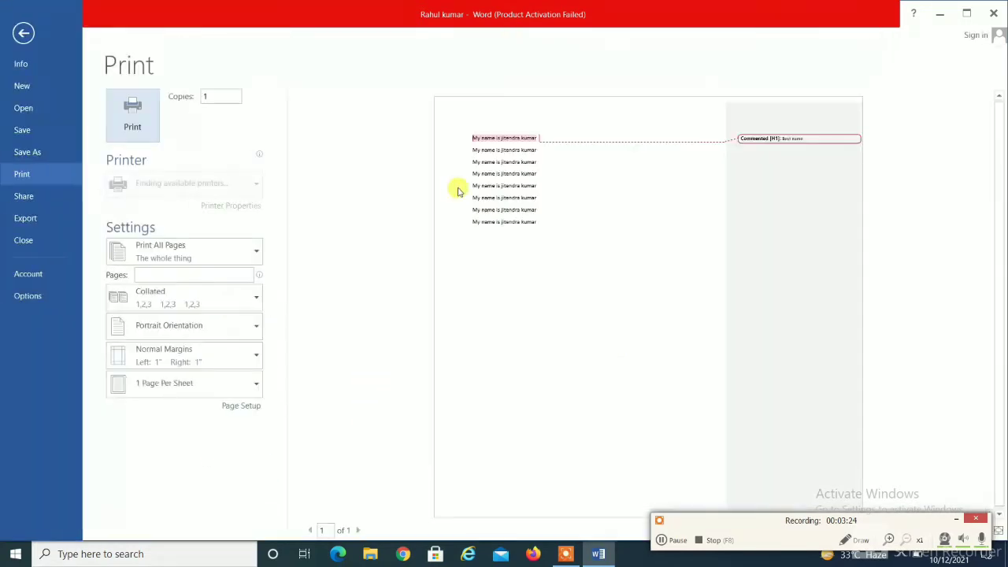
click(24, 33)
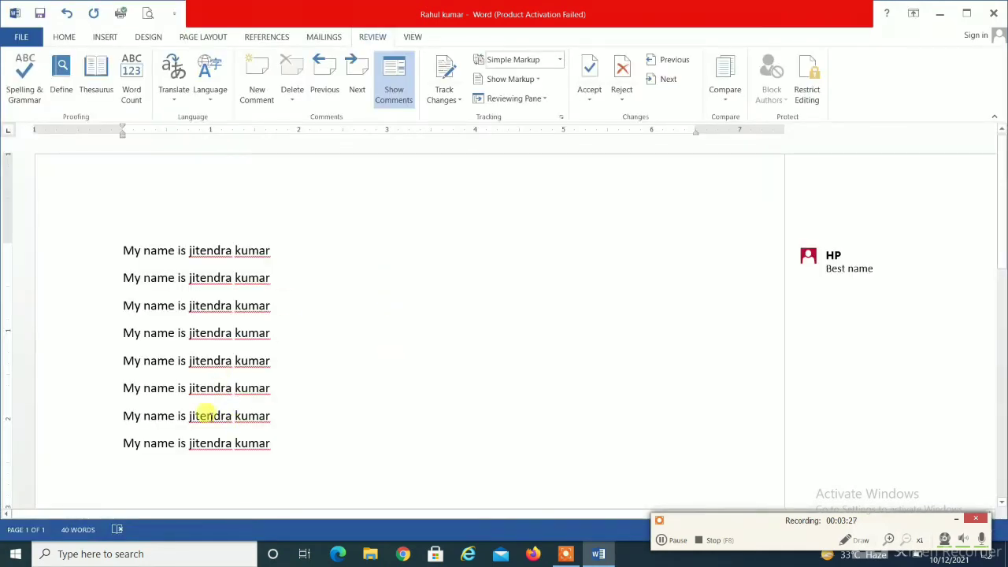
mouse_move(203, 416)
mouse_down()
mouse_move(113, 400)
mouse_move(106, 413)
mouse_up()
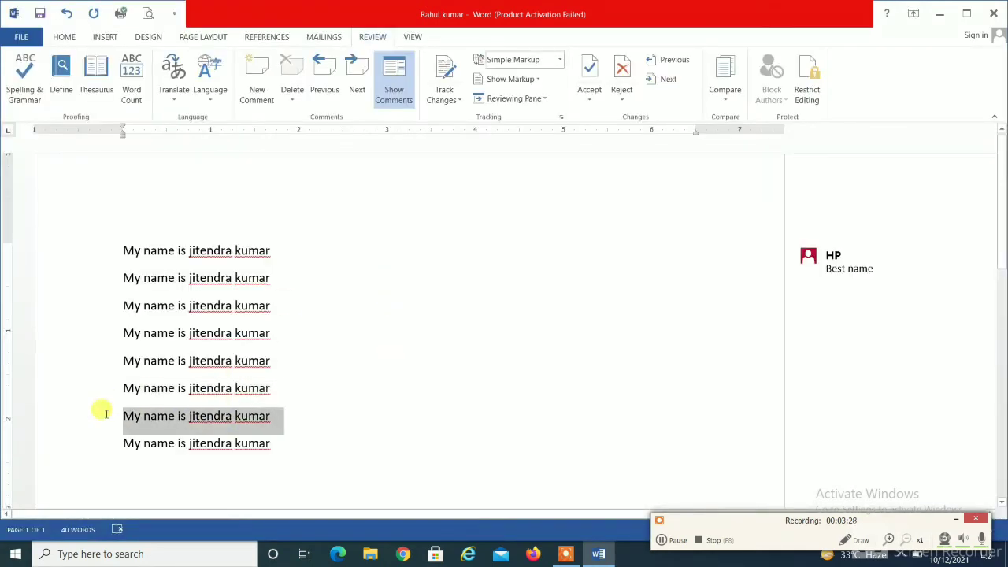
- Undo both comments and one pasted line, leaving seven name lines (35 words)
click(259, 86)
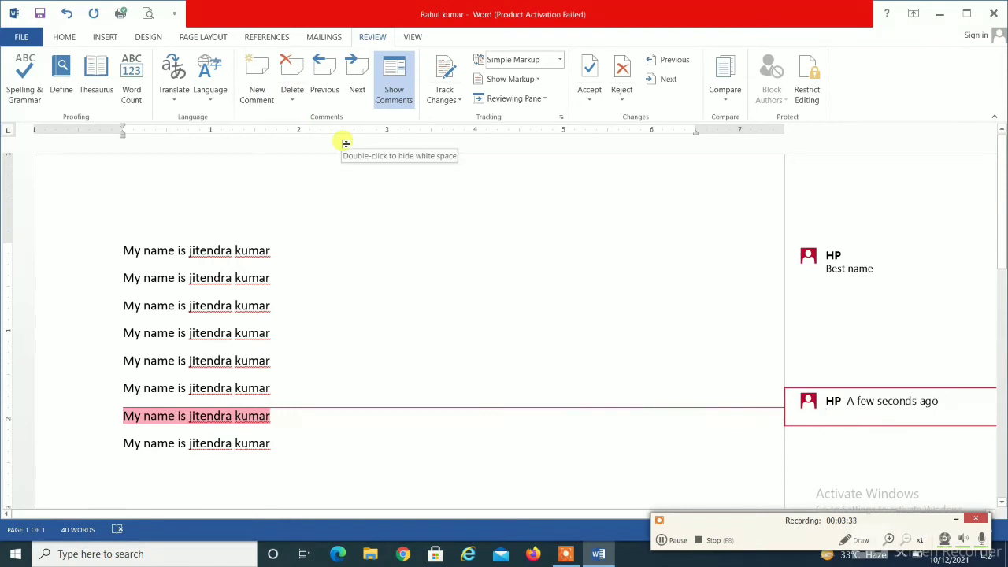
key(ctrl+z)
key(ctrl+z)
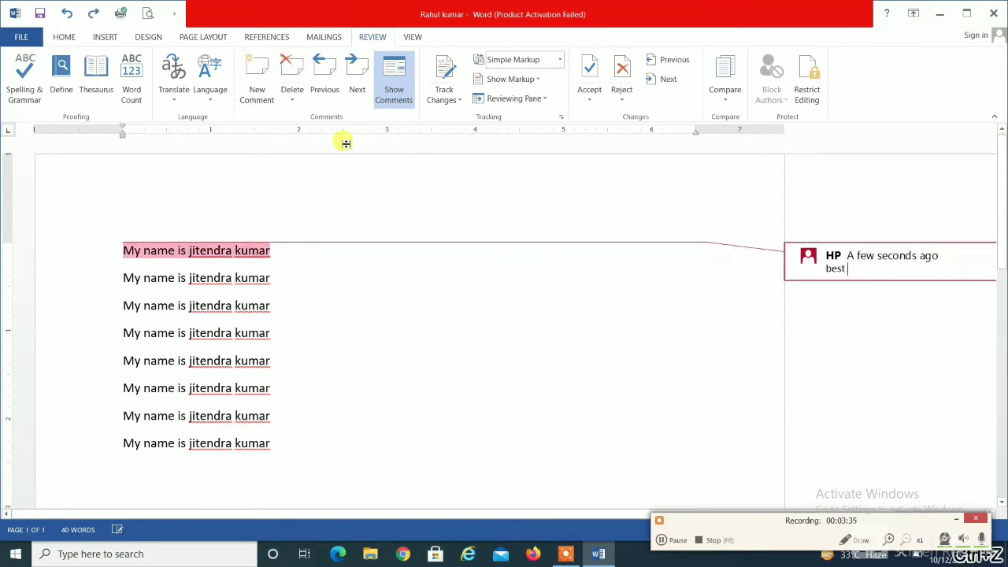
key(ctrl+z)
key(ctrl+z)
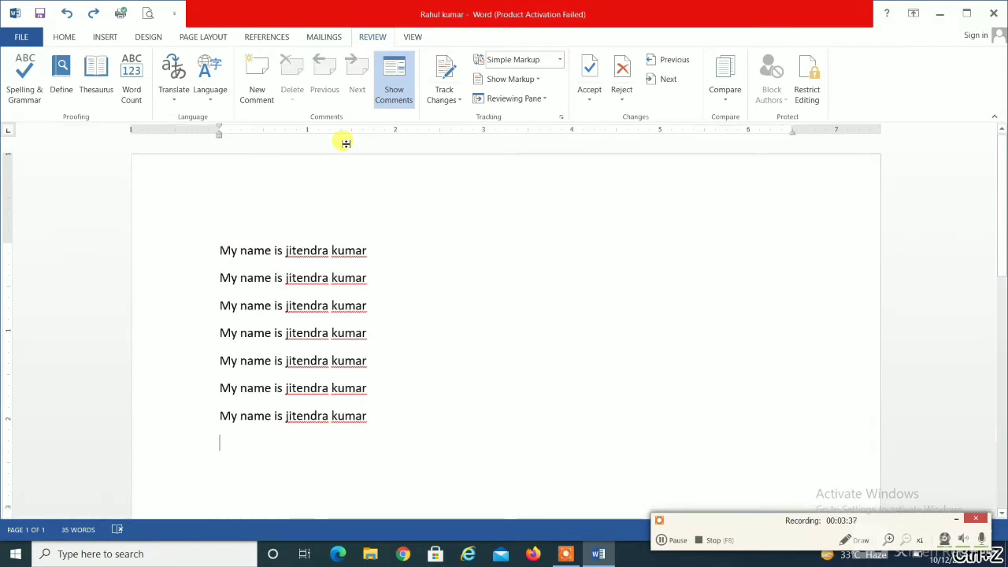
scroll(349, 95, up, 4)
scroll(349, 94, up, 2)
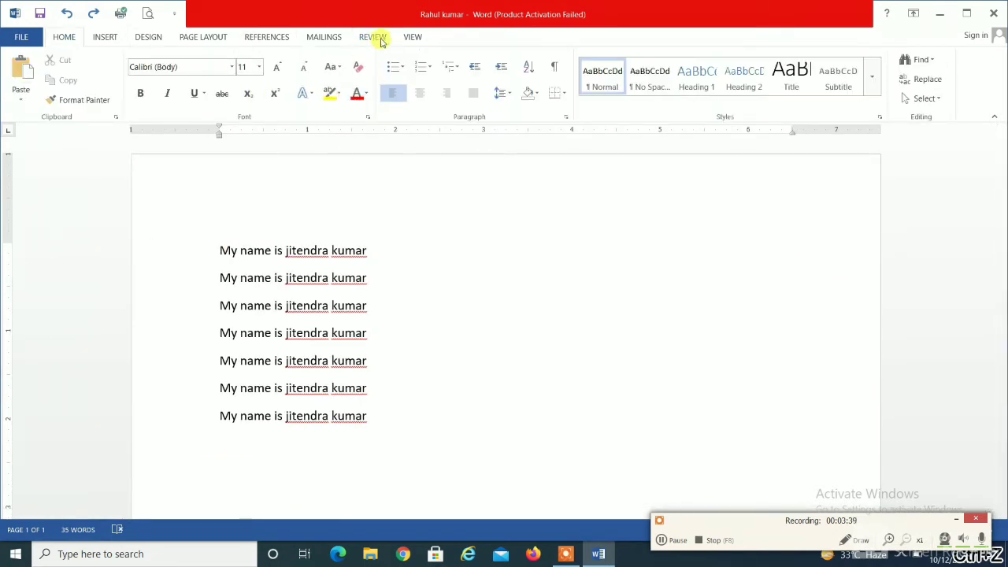
click(377, 38)
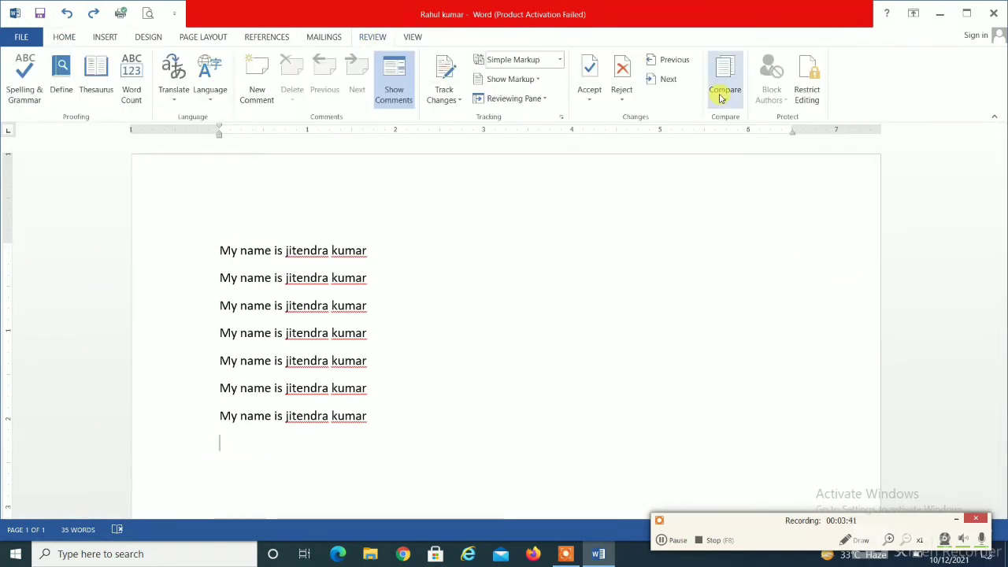
click(411, 36)
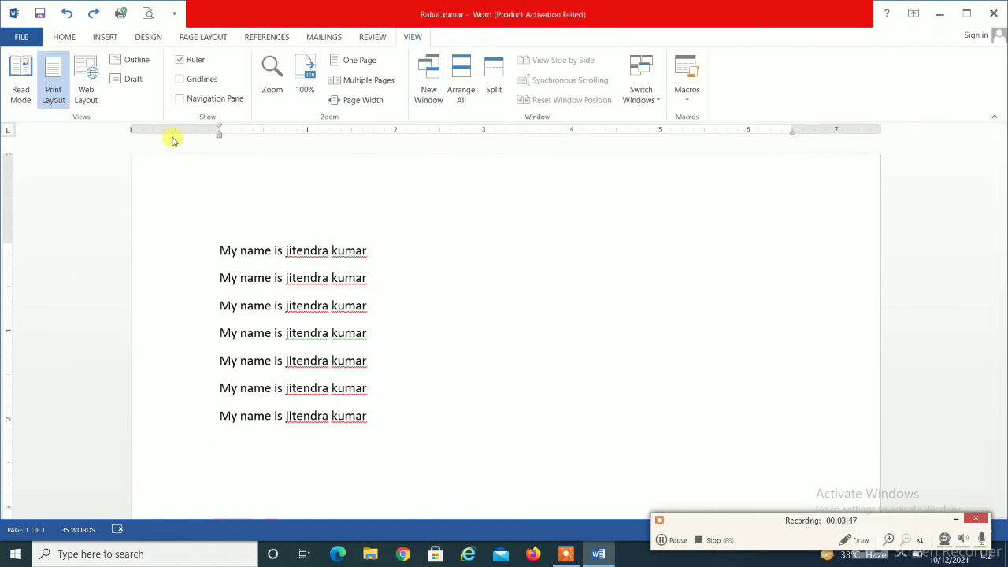
- Switch to Read Mode, close Word discarding changes, and reopen the one-line document
click(21, 95)
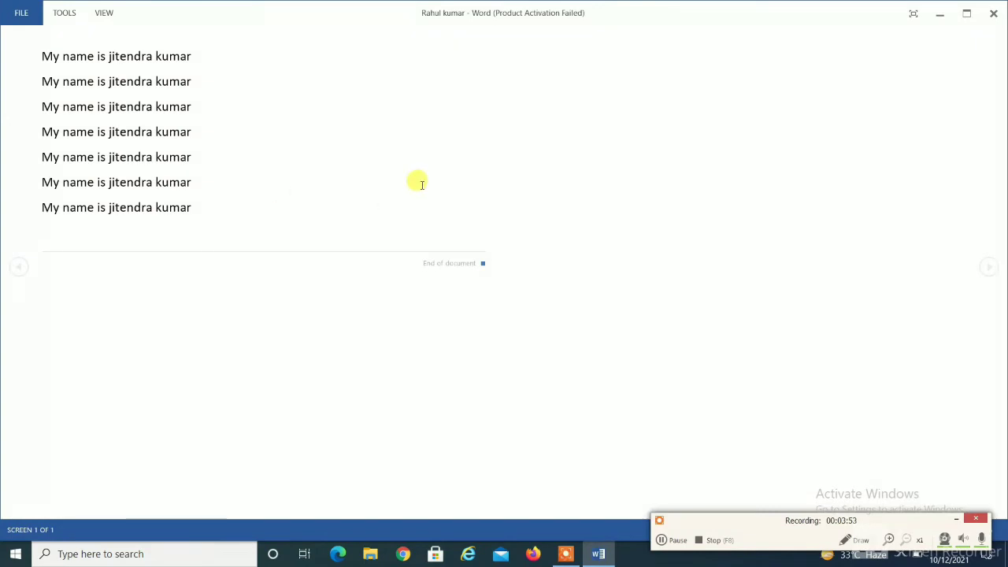
click(993, 12)
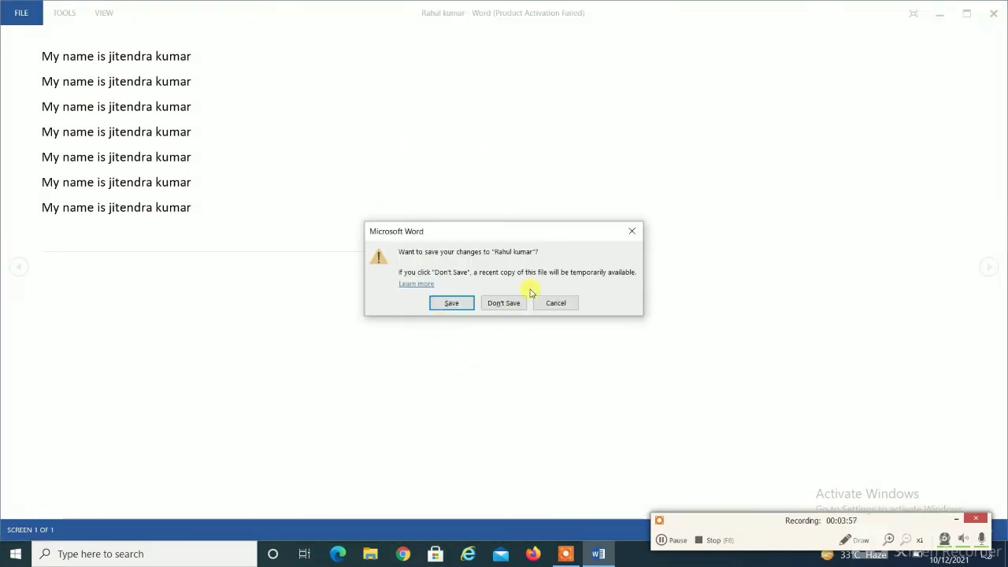
click(492, 302)
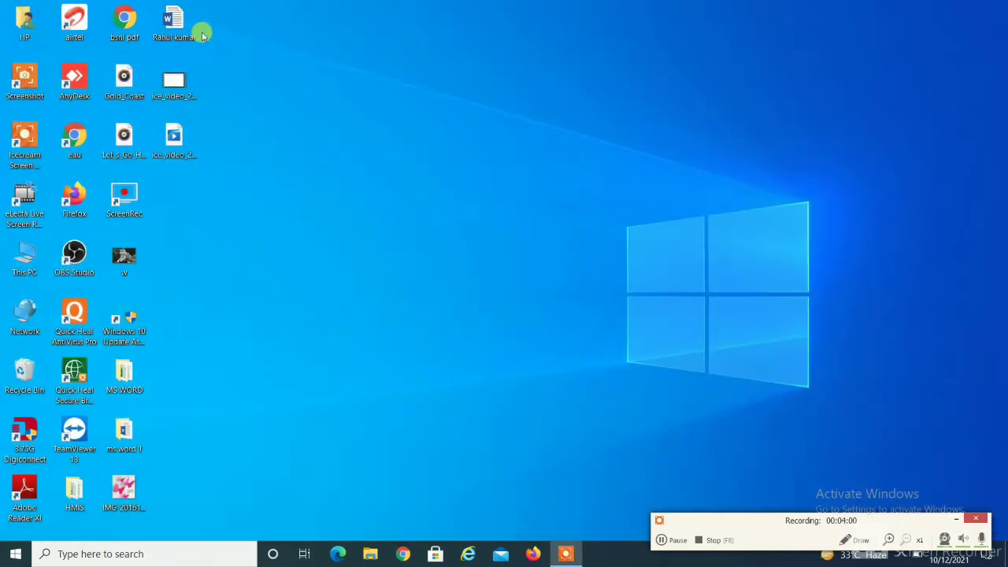
click(169, 22)
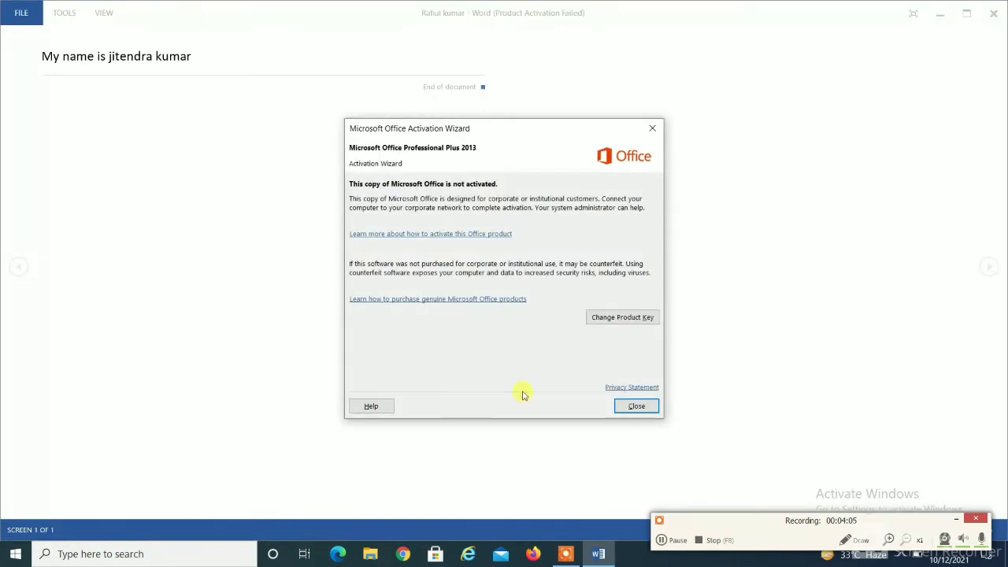
click(636, 406)
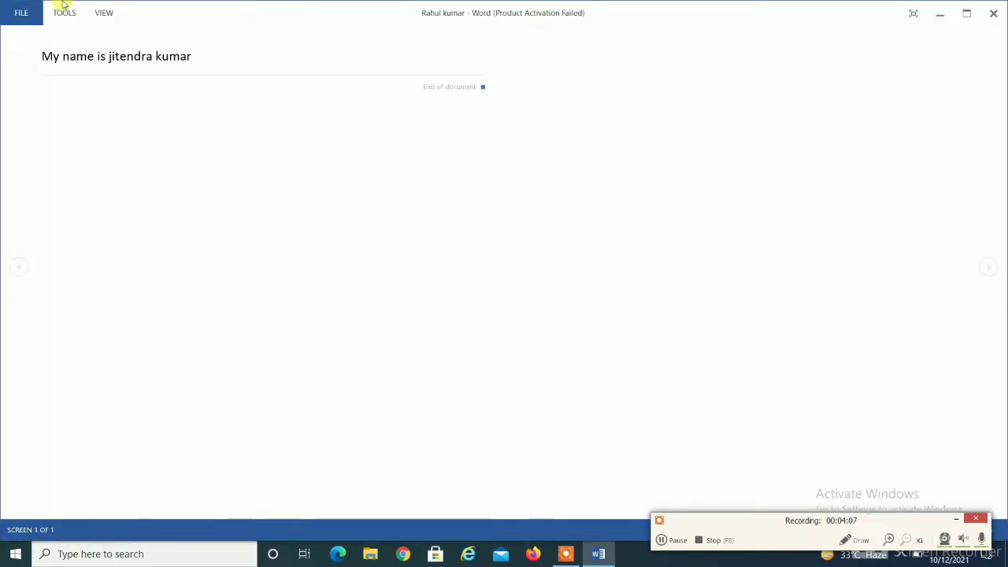
click(104, 12)
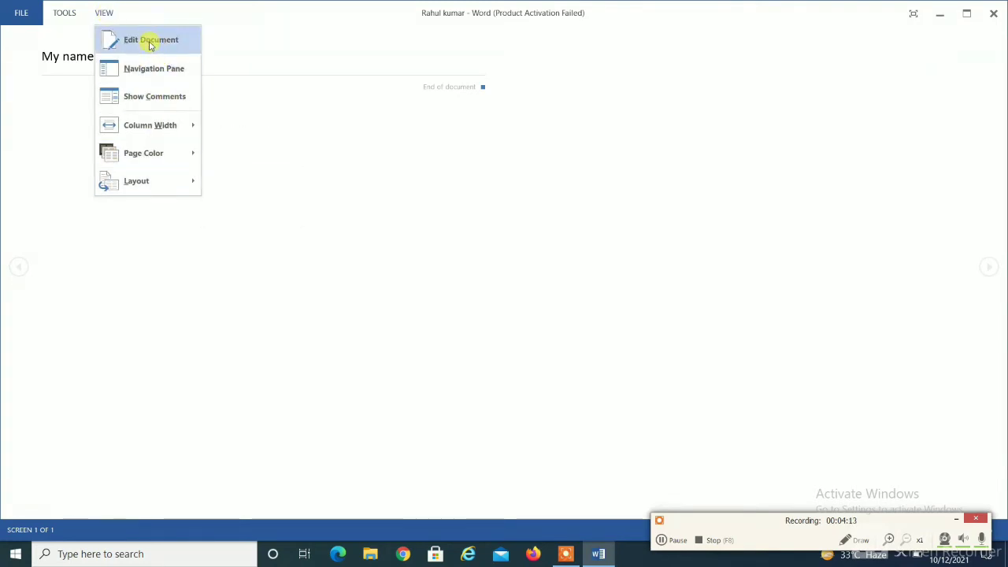
click(150, 41)
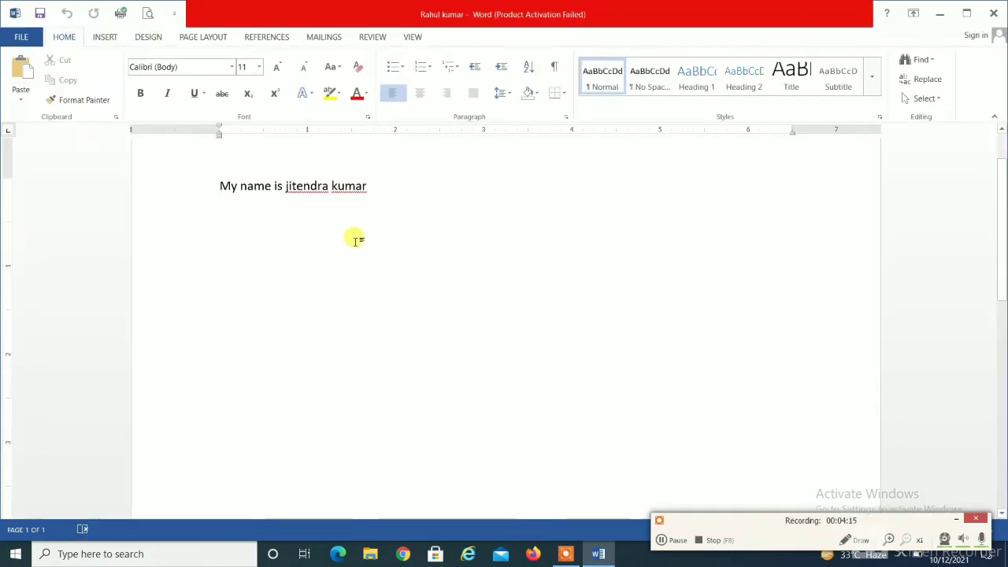
click(422, 38)
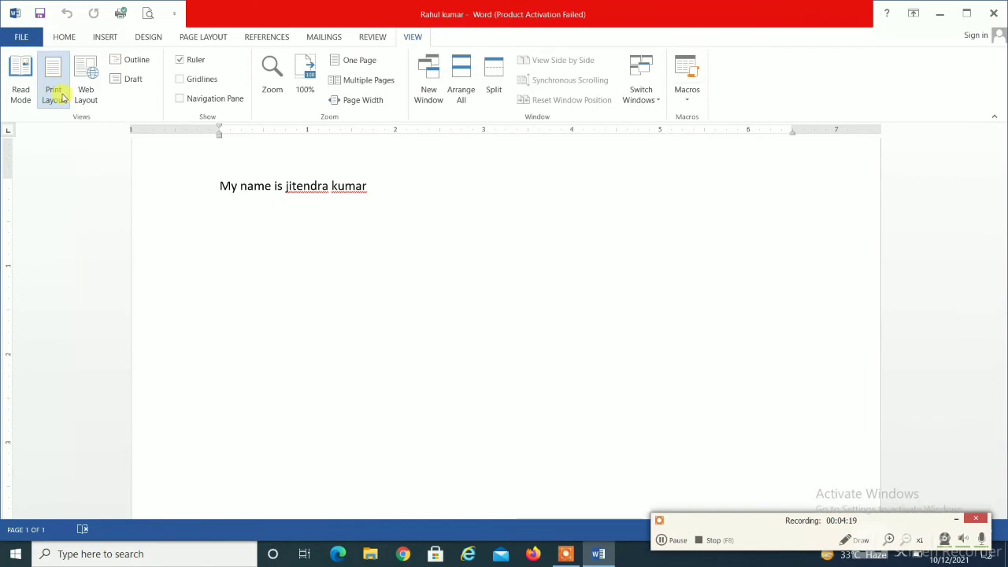
click(27, 79)
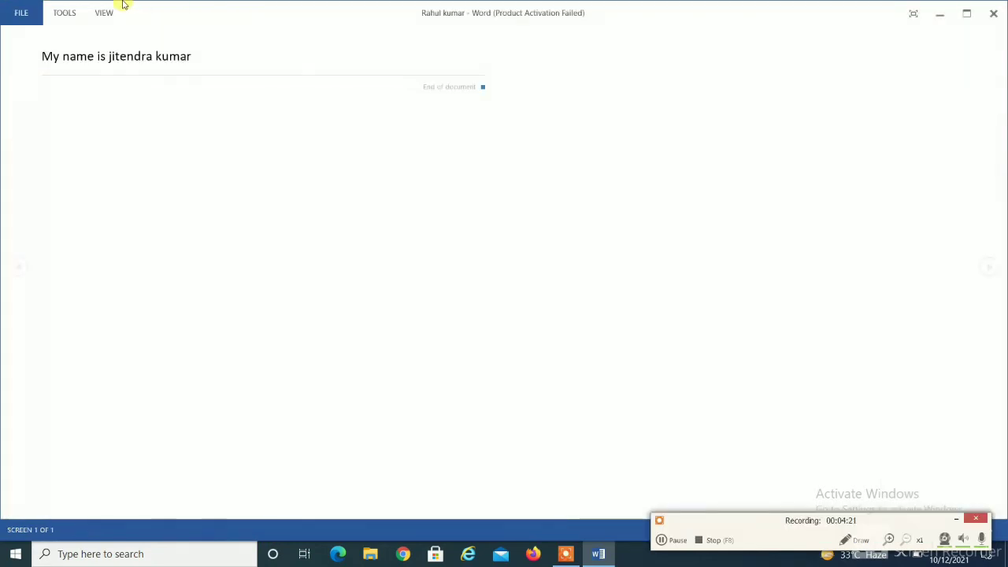
click(110, 18)
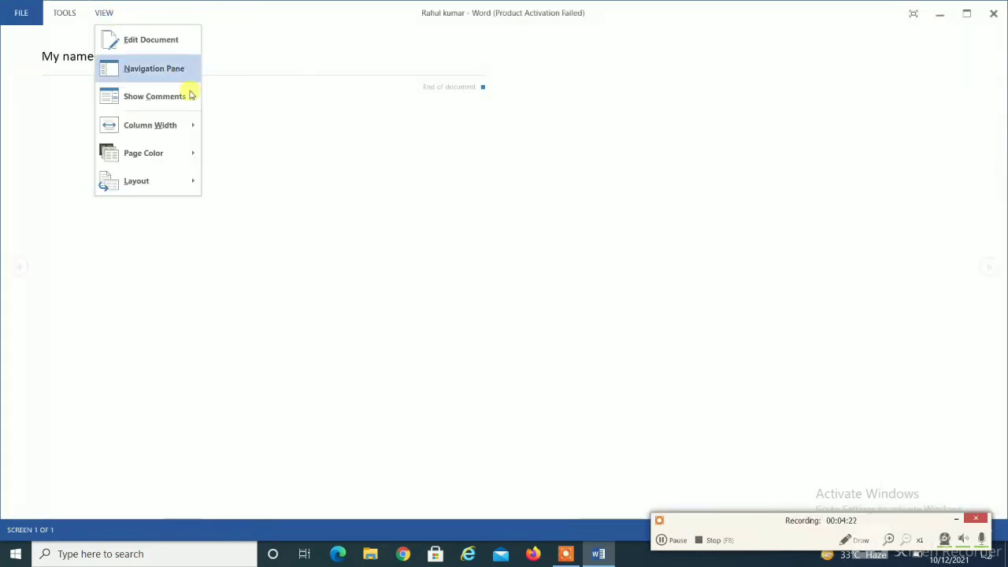
click(147, 40)
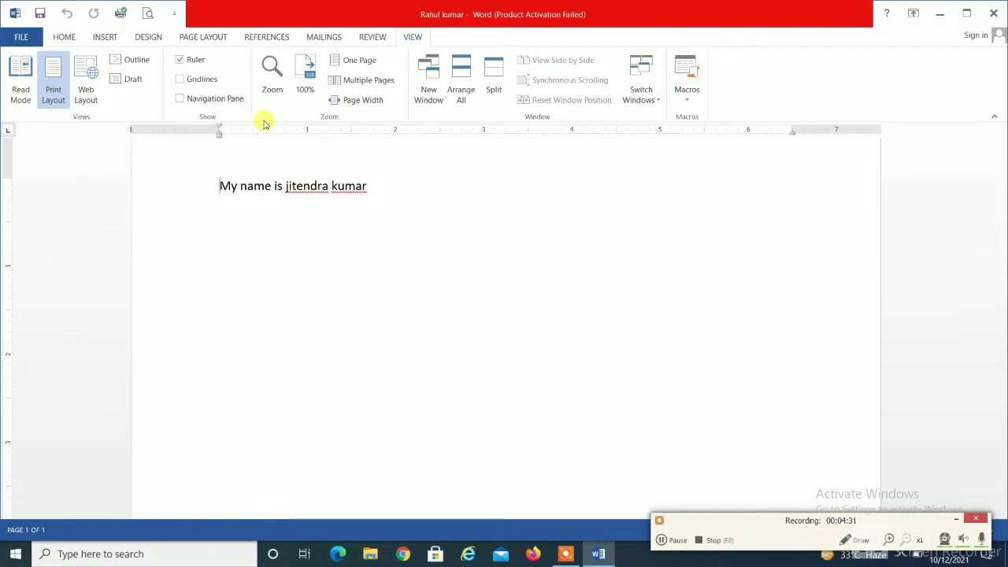
click(378, 37)
click(415, 38)
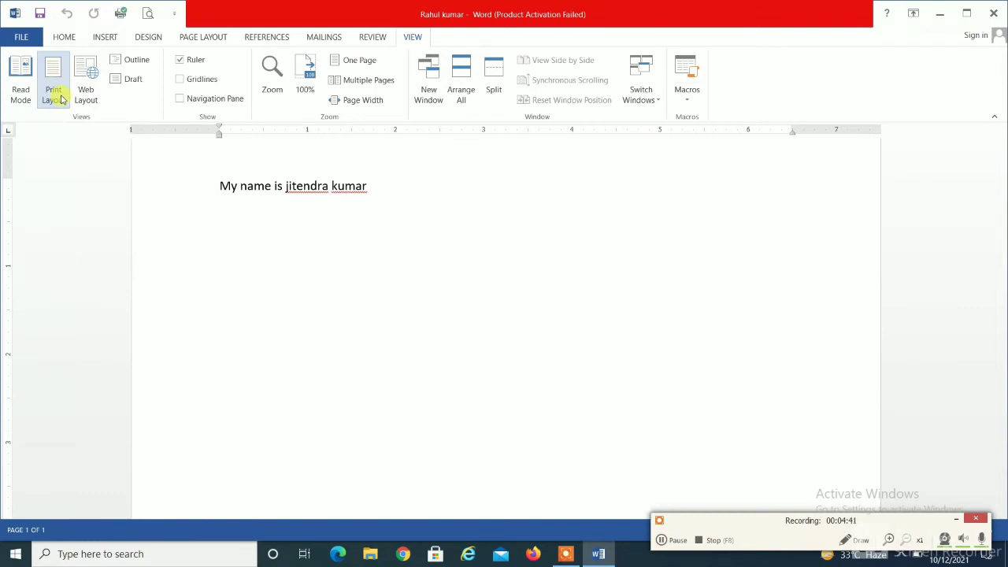
click(20, 79)
click(107, 13)
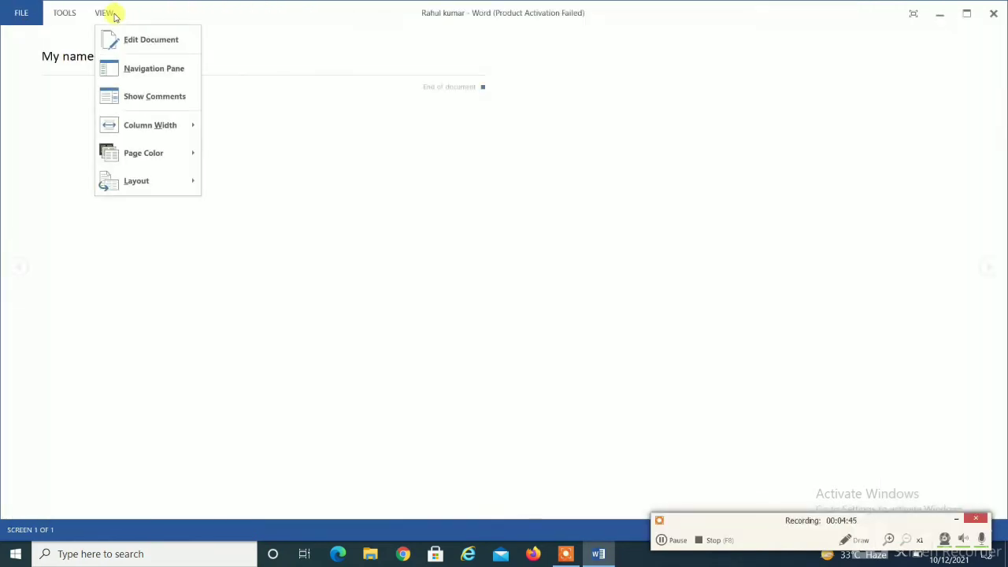
click(137, 38)
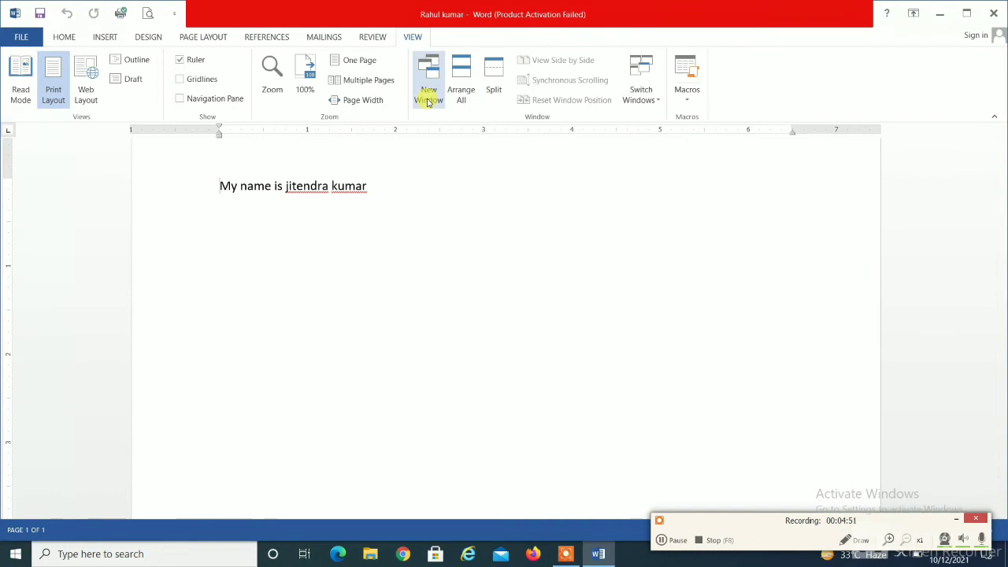
- Open a second document window, tile both with Arrange All, then close the extra one
click(431, 96)
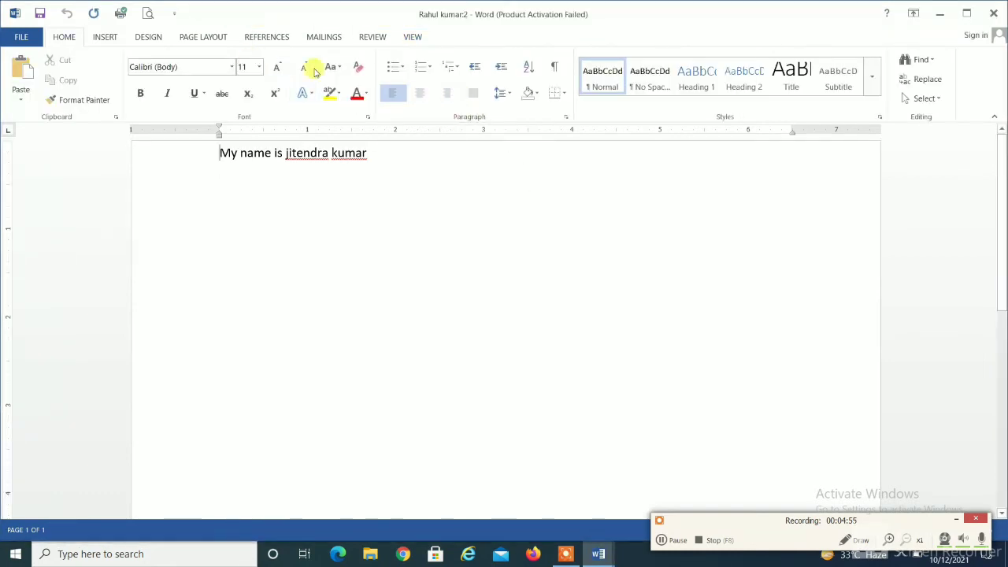
click(413, 37)
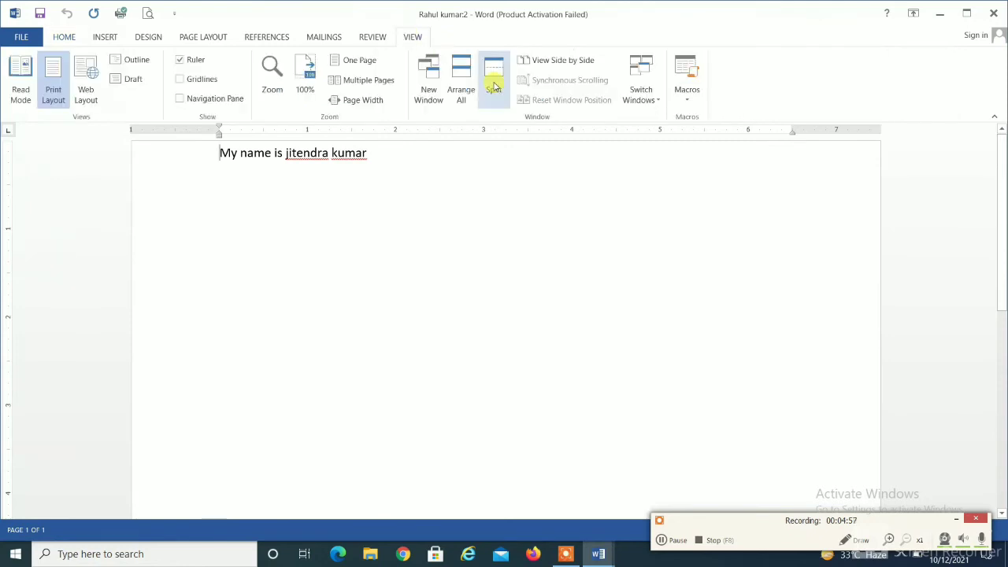
click(461, 83)
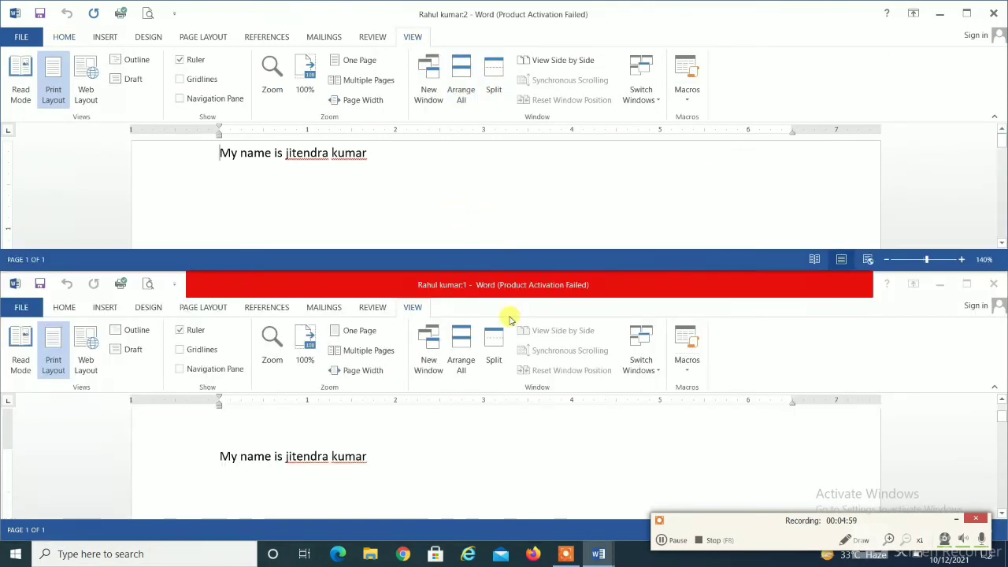
key(ctrl+w)
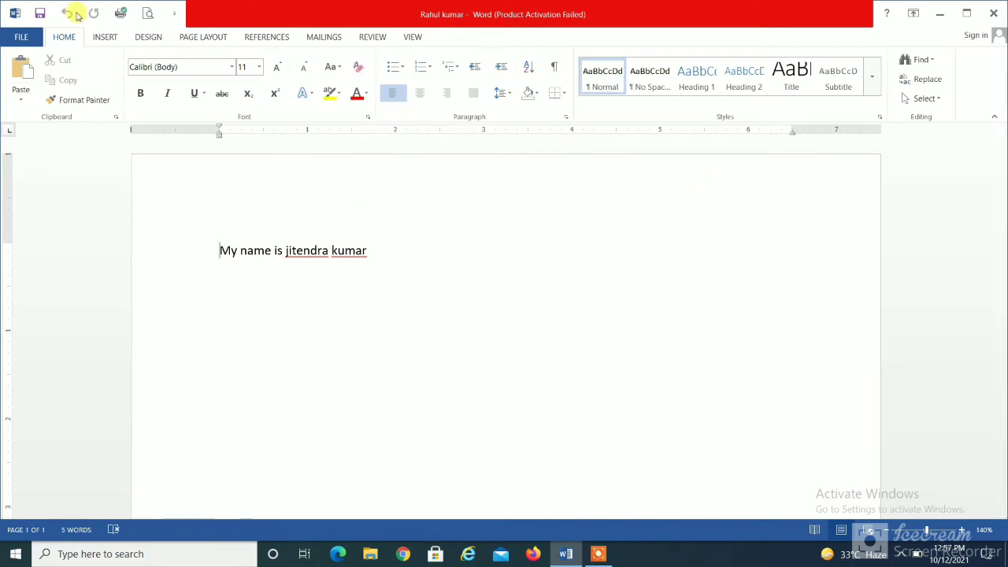
- Visit the File info page and return, then browse the Insert and Design ribbon tools
click(24, 38)
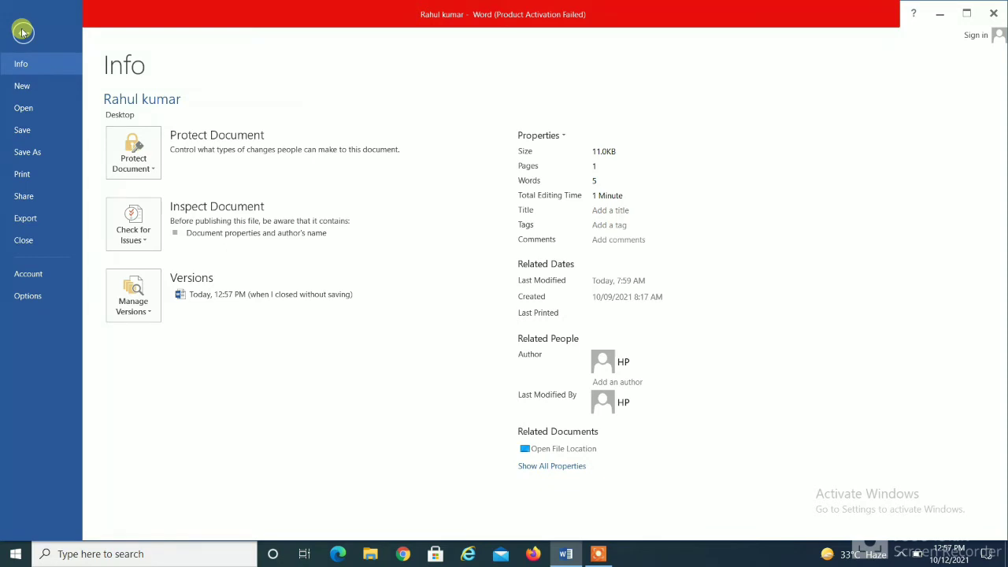
click(22, 31)
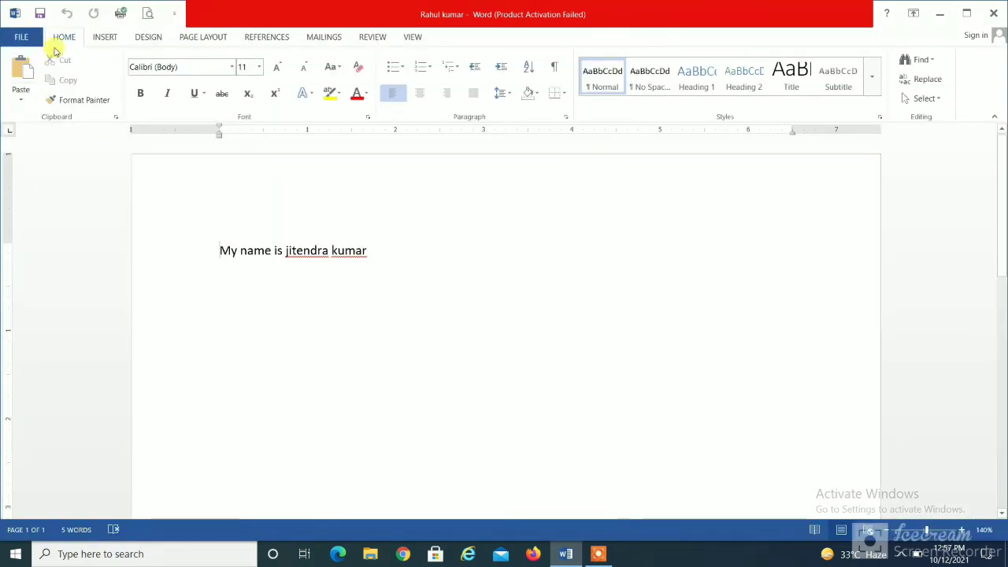
click(110, 38)
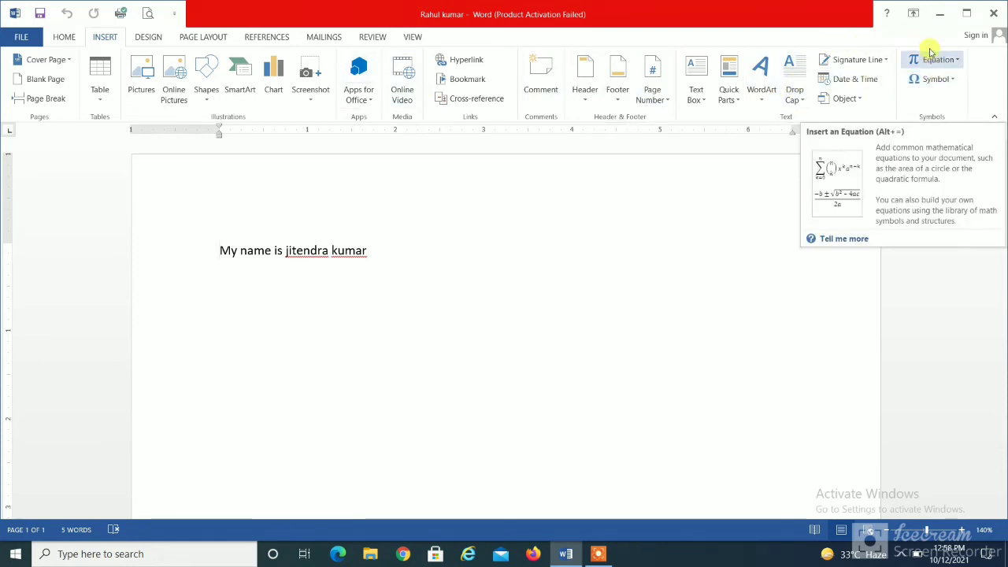
click(147, 38)
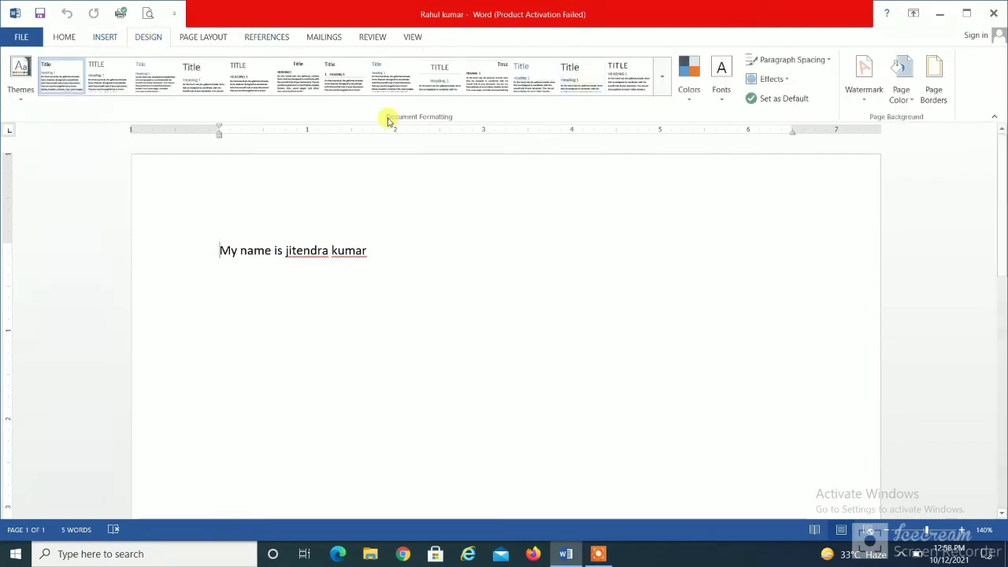
- Browse the Page Layout, Review and View tabs, bringing up the recorder's control panel along the way
click(200, 37)
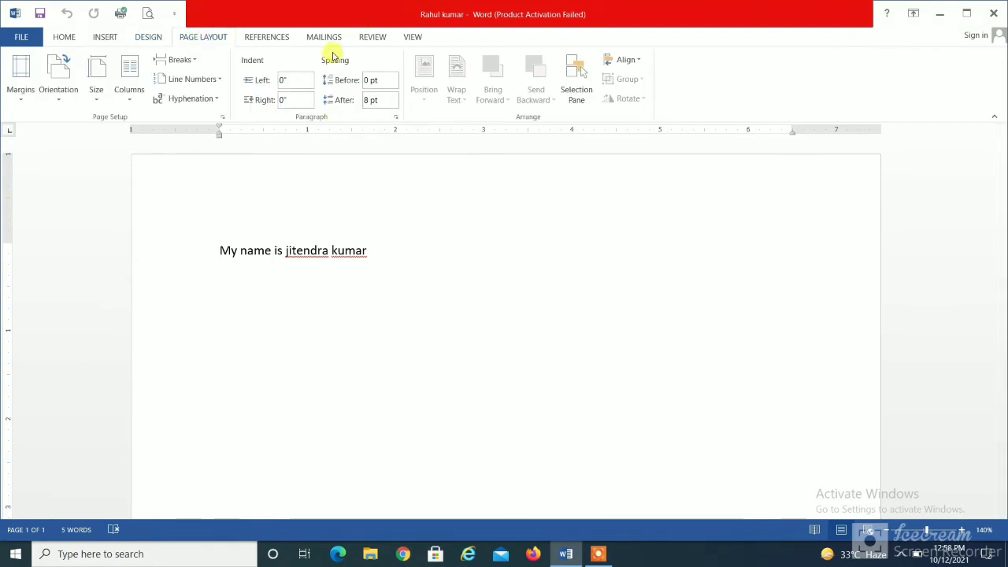
click(598, 555)
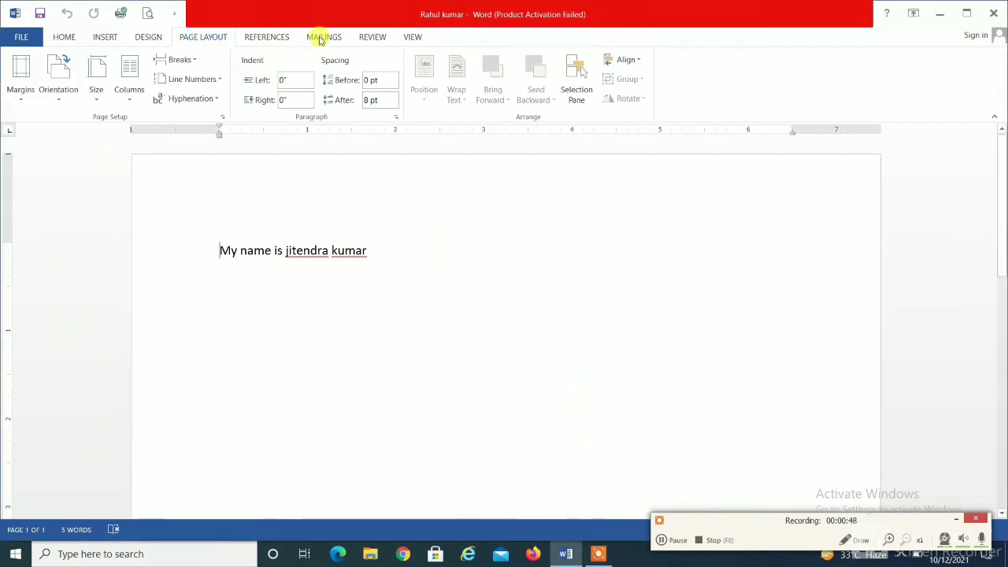
click(377, 38)
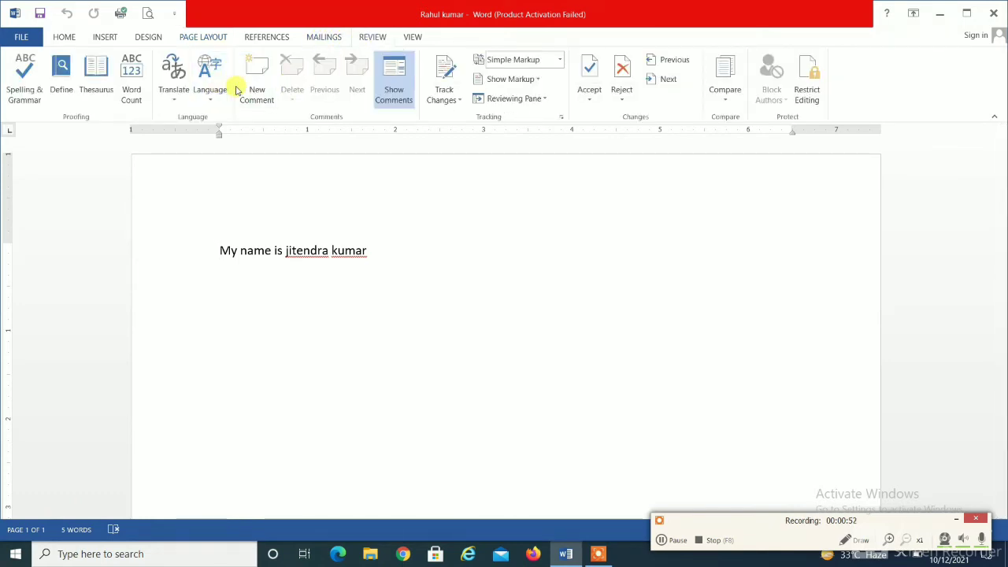
click(415, 37)
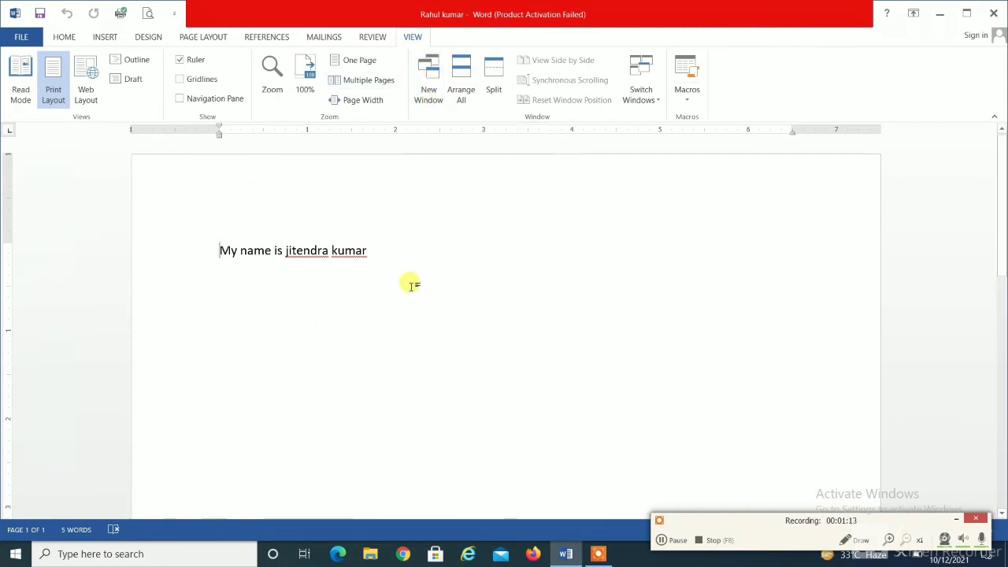
- Check the File info page, then browse the Home, Page Layout and Design tabs' theme gallery
click(20, 37)
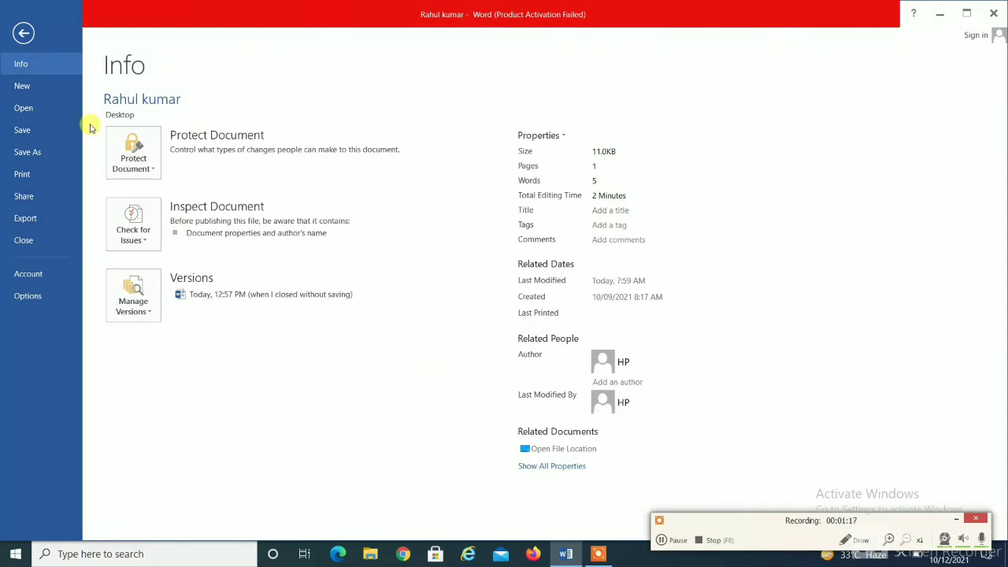
click(22, 34)
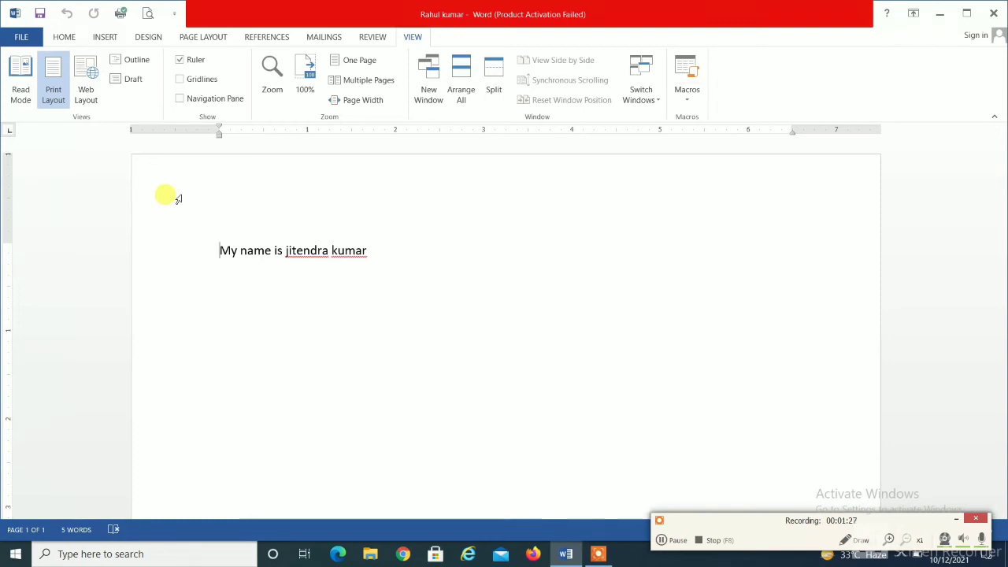
click(65, 36)
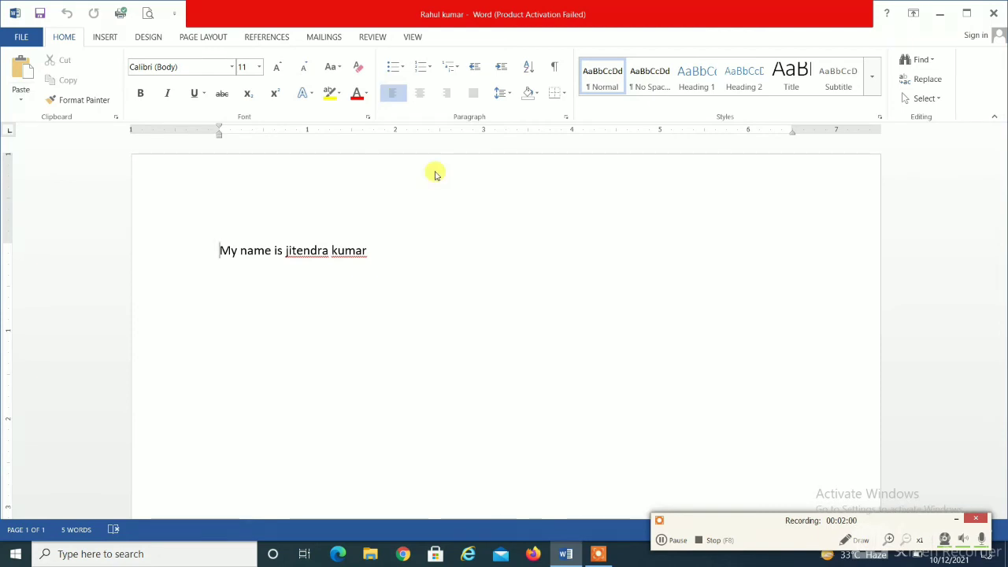
click(209, 39)
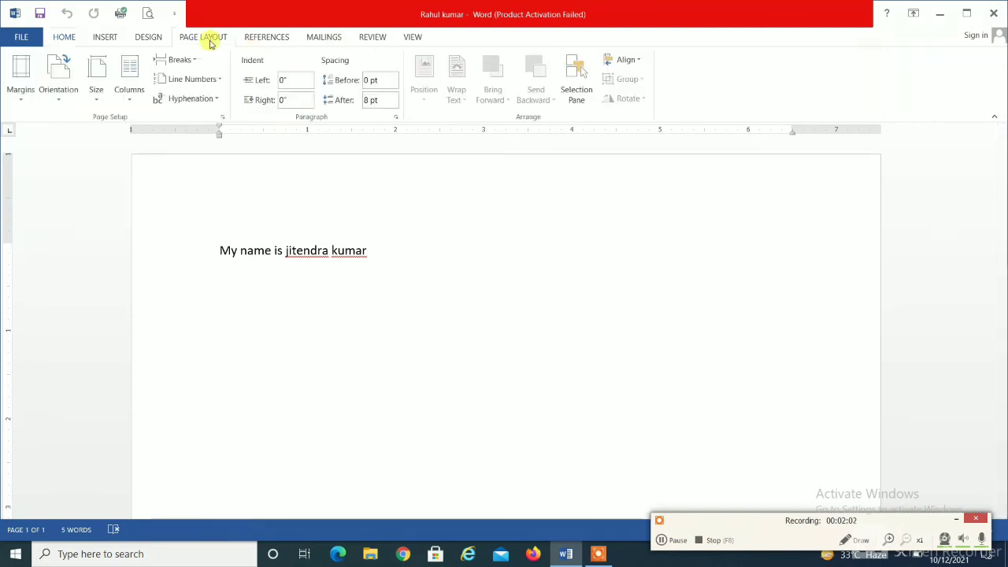
click(144, 38)
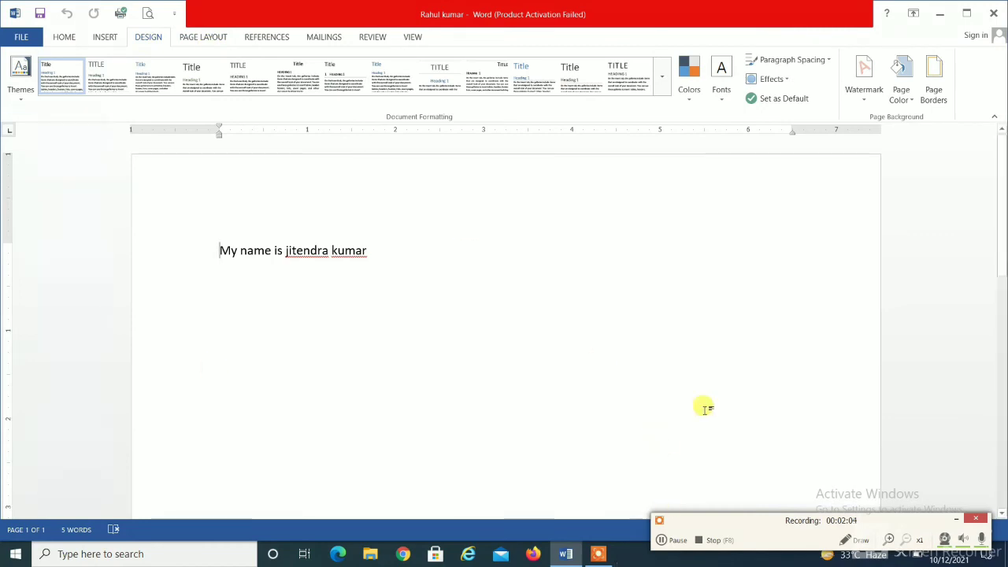
- Draw a red rectangle annotation around the sentence with the recorder's drawing tools
click(847, 541)
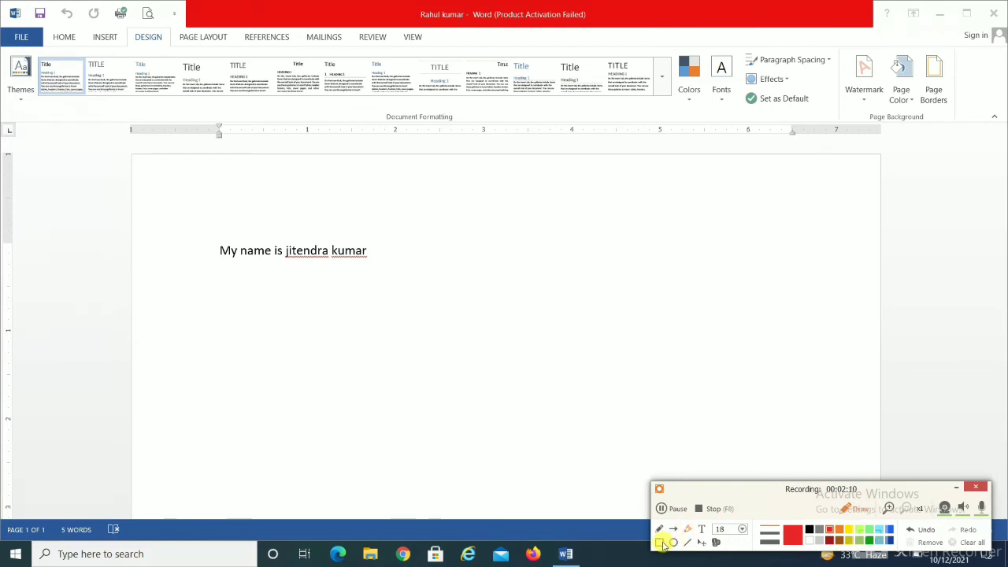
click(660, 544)
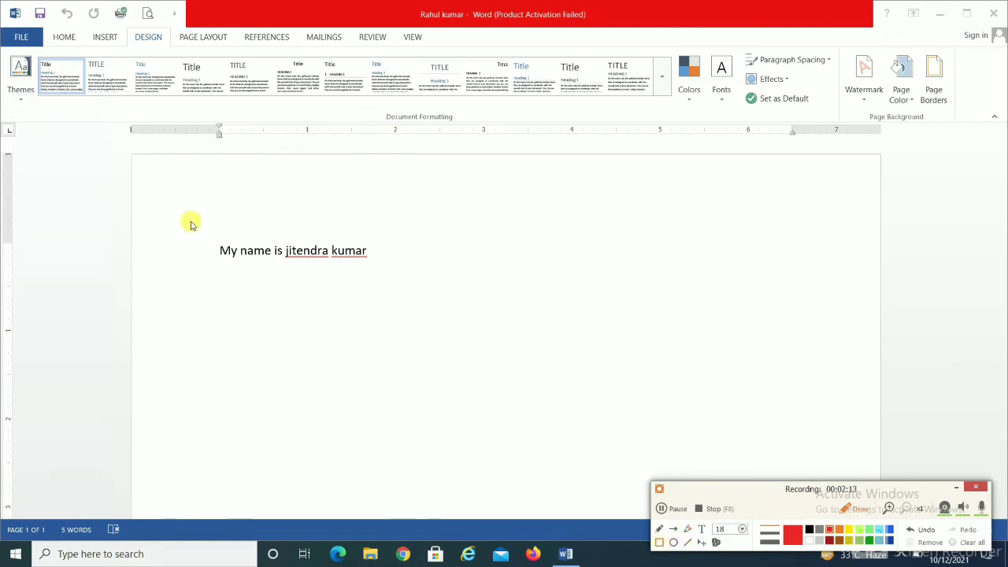
mouse_move(189, 217)
mouse_down()
mouse_move(377, 304)
mouse_move(424, 287)
mouse_up()
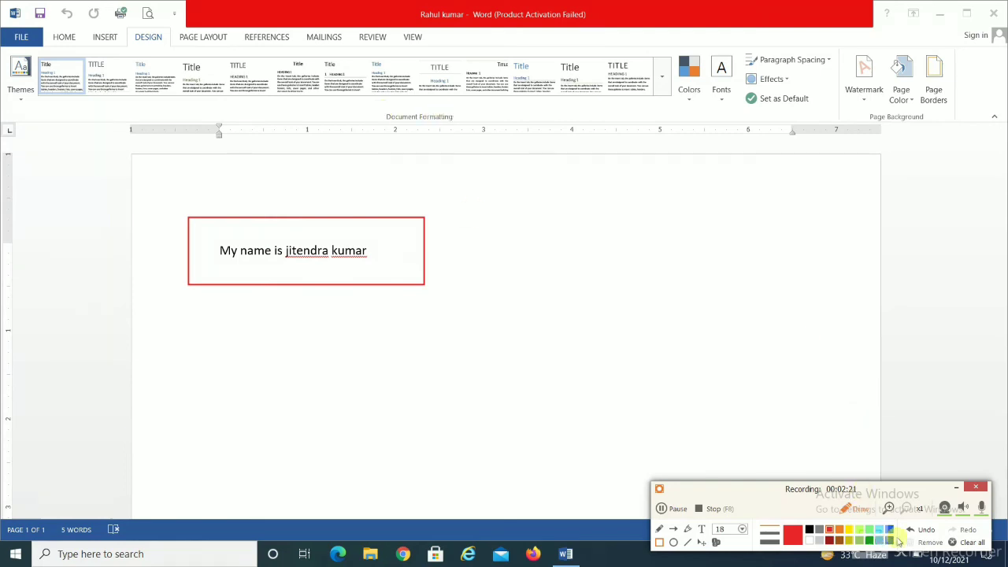
- Remove the red box, move the recorder panel higher up, and clear all annotations
click(972, 543)
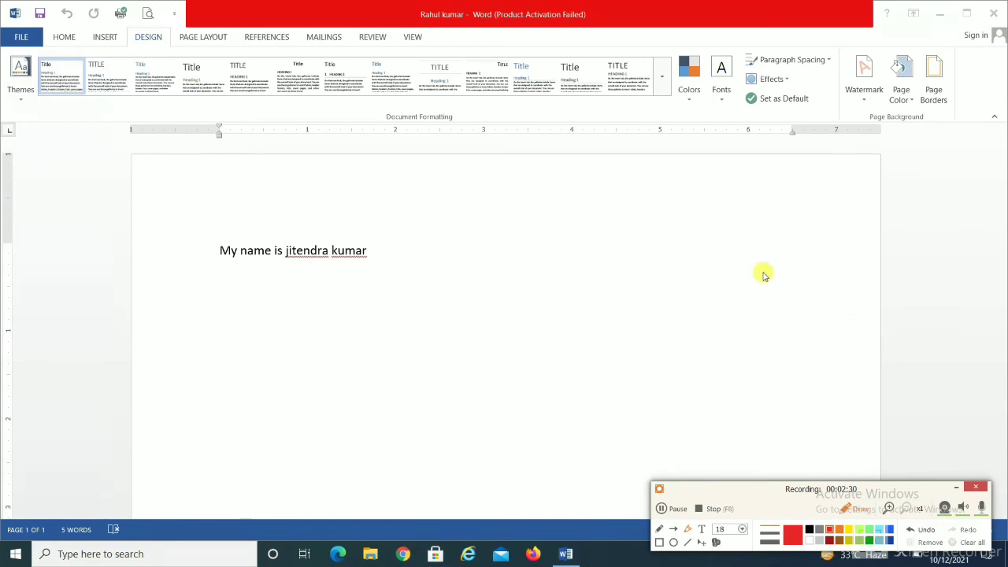
mouse_move(898, 486)
mouse_down()
mouse_move(914, 389)
mouse_move(856, 373)
mouse_up()
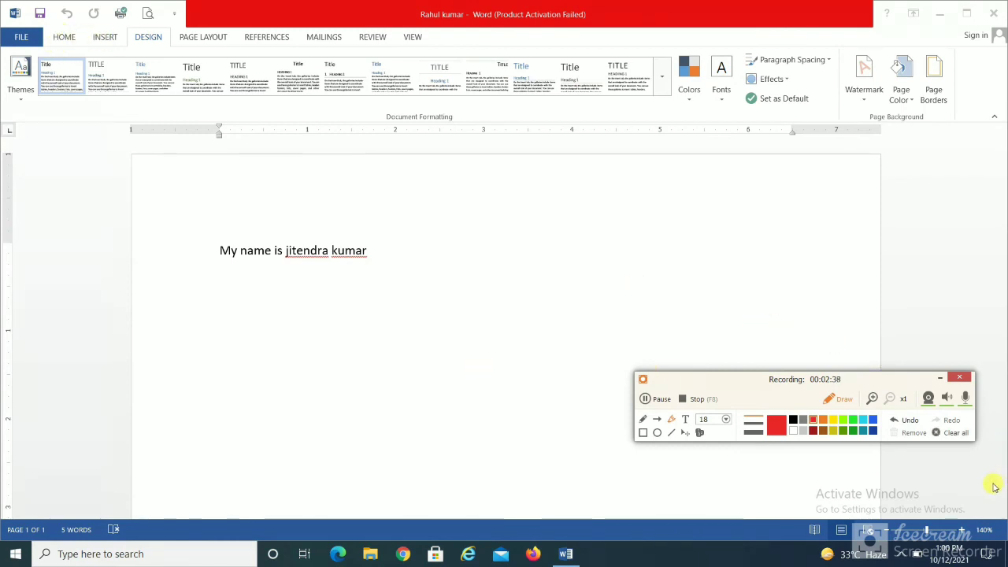
click(955, 432)
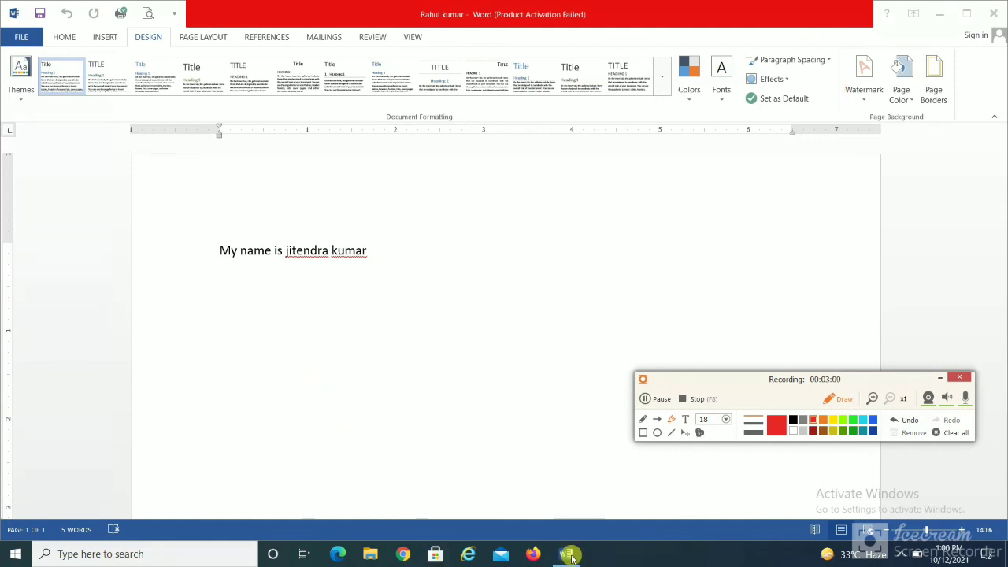
- Bring the Word window back from the taskbar and clear all recorder annotations
click(568, 555)
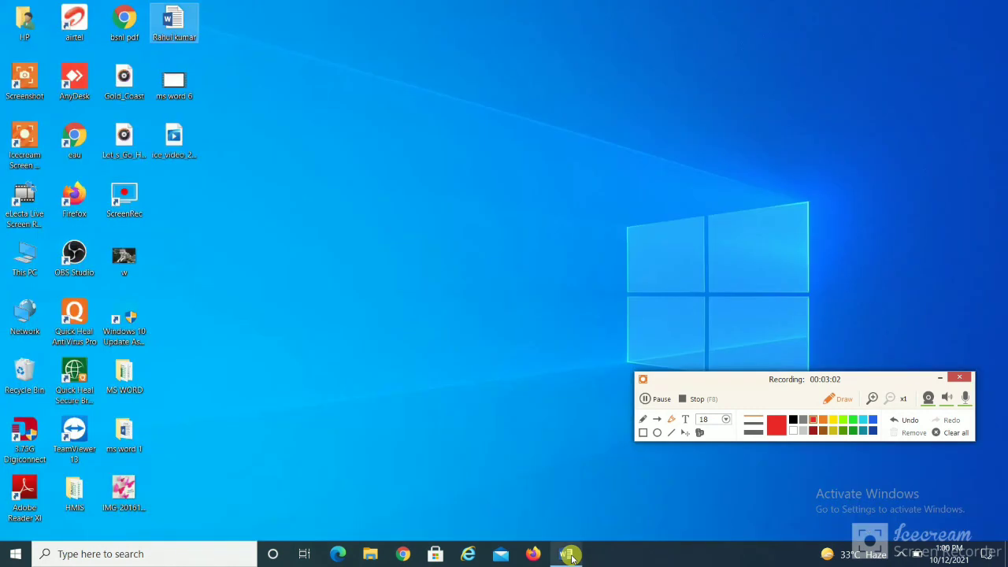
click(568, 554)
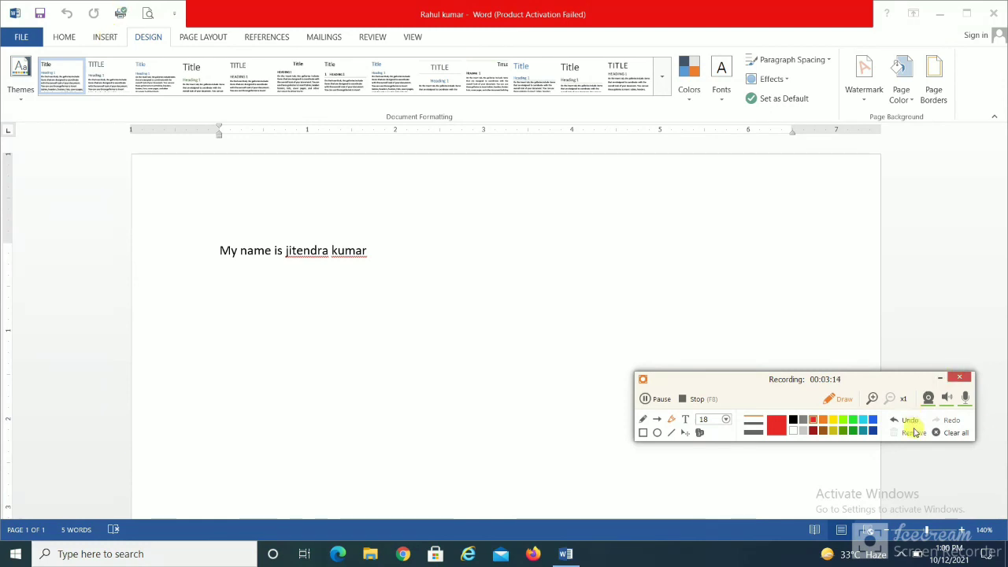
click(953, 434)
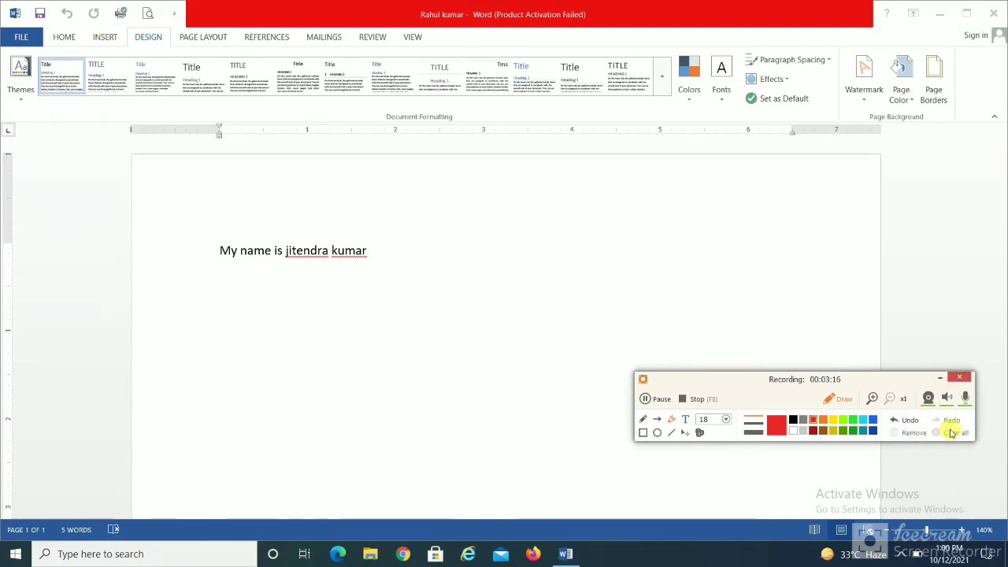